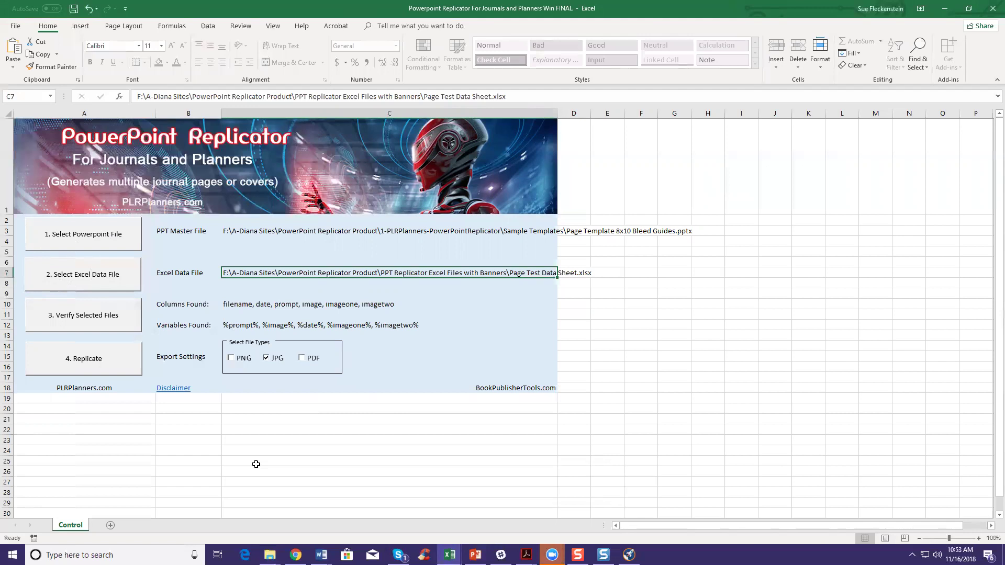
Step: Switch to the Book1 workbook and compare its column headings with the placeholders in the Video Test presentation
mouse_move(450, 555)
left_click(460, 521)
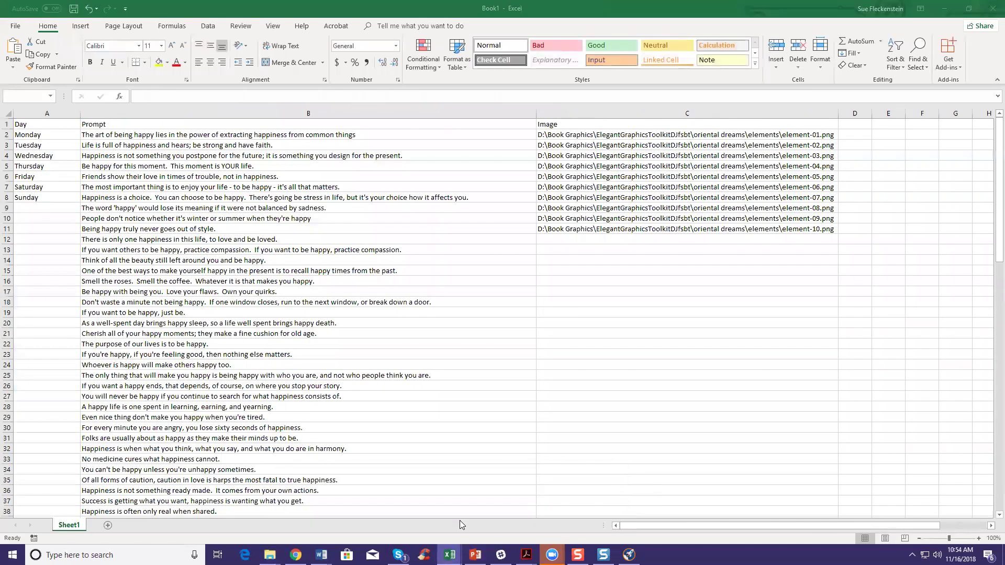
left_click(14, 24)
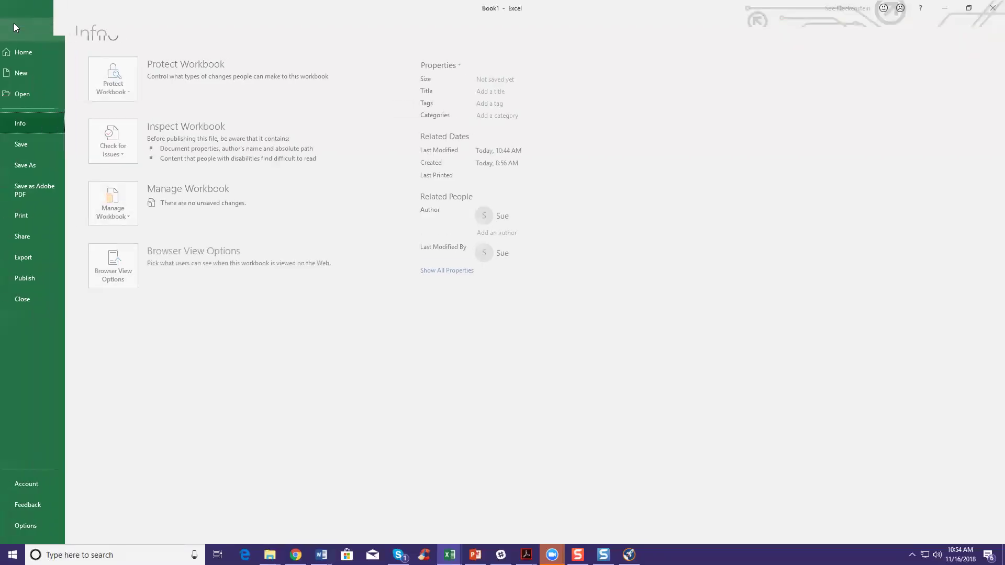
left_click(15, 30)
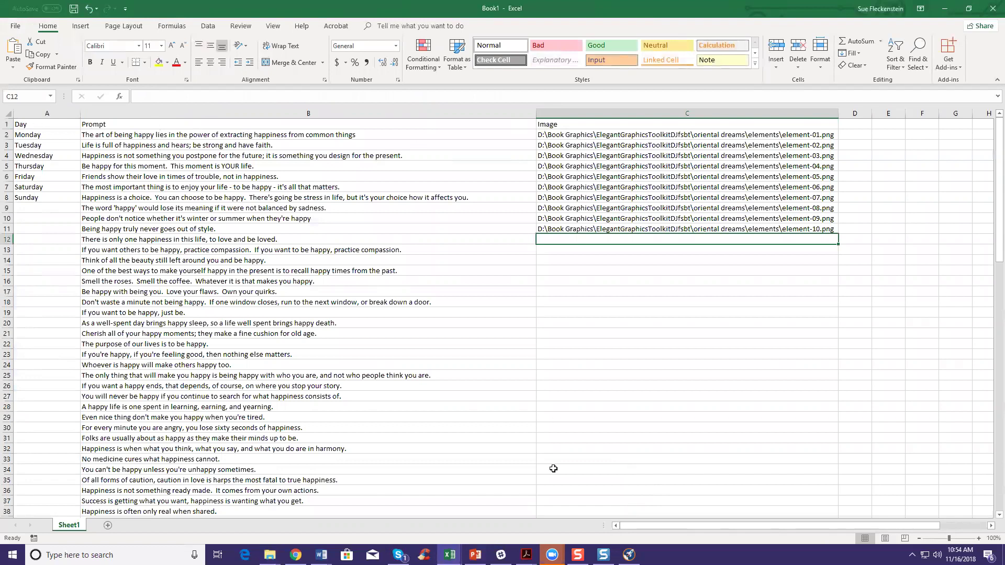
left_click(476, 555)
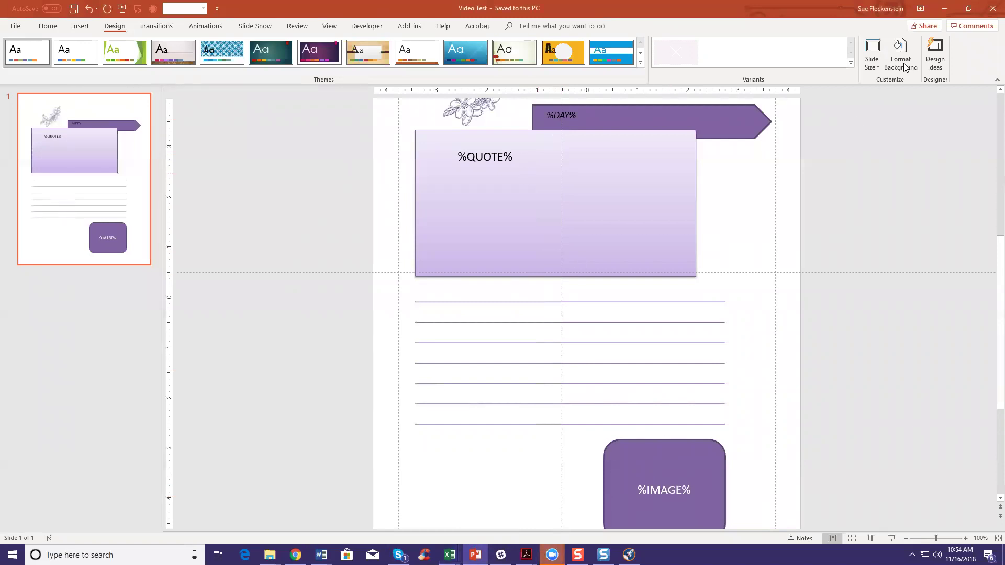
left_click(941, 8)
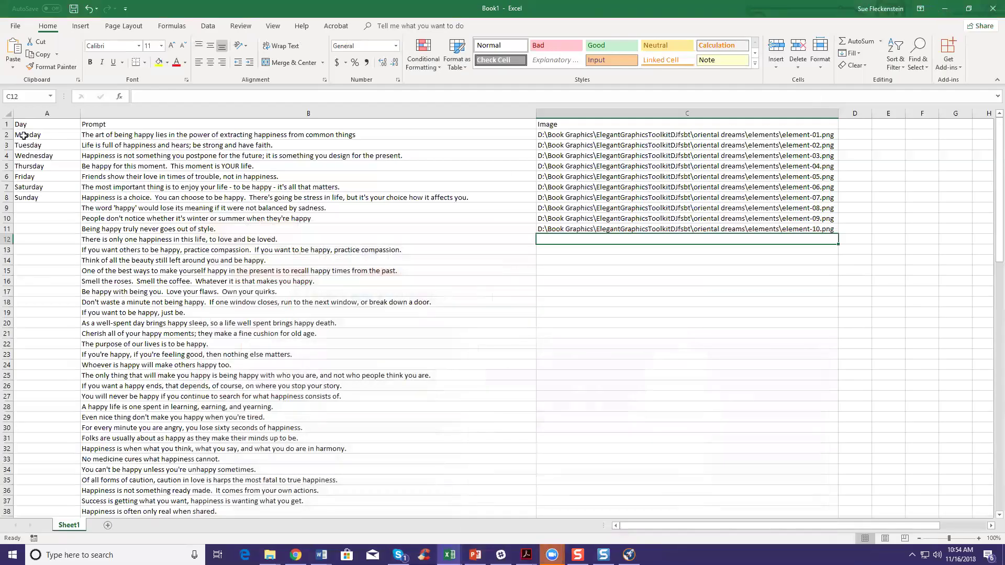
Step: Rename the heading in cell B1 to Quote
left_click(105, 126)
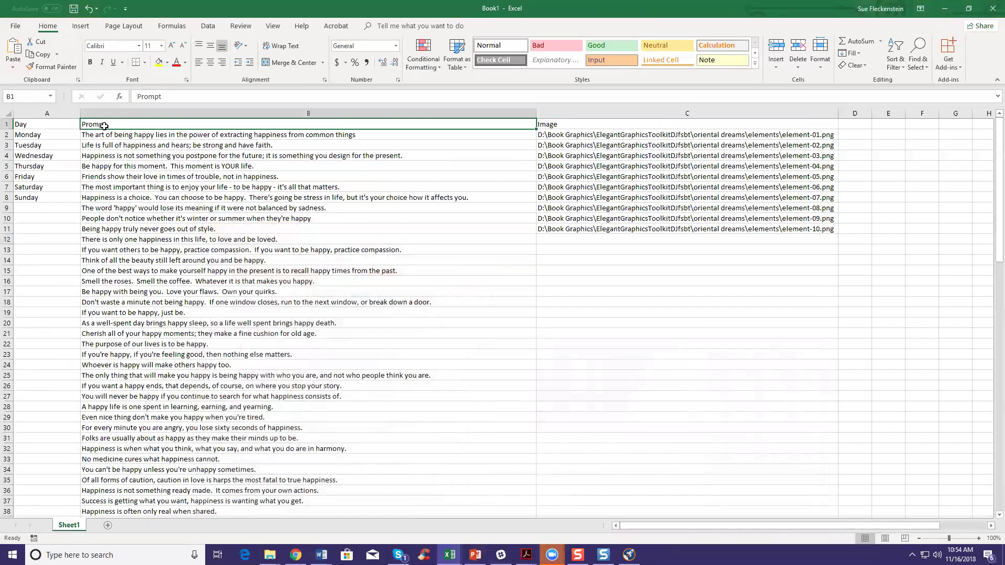
key("F2")
type("Quo")
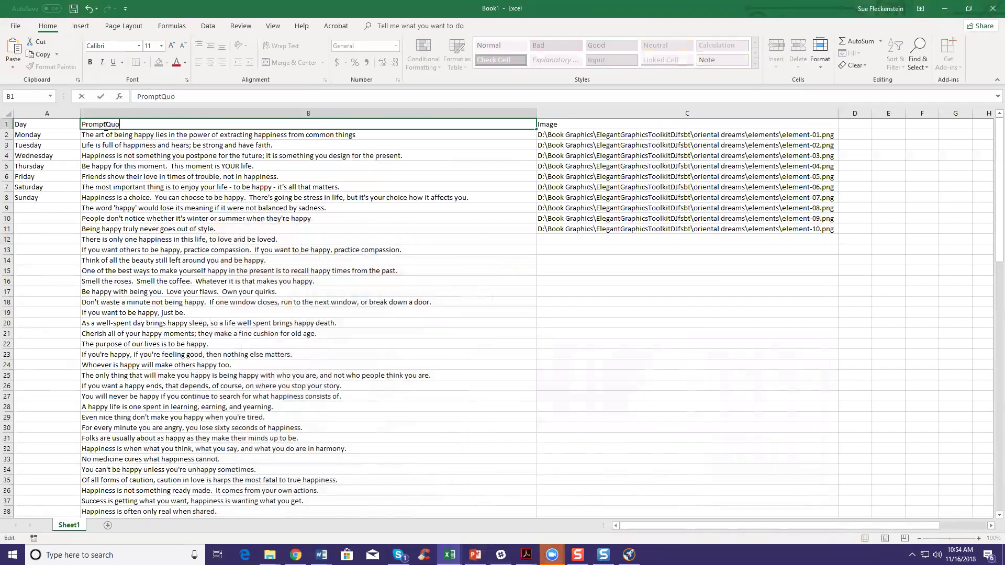
key("BackSpace")
key("BackSpace")
key("BackSpace")
key("BackSpace")
key("BackSpace")
key("BackSpace")
key("BackSpace")
key("BackSpace")
key("BackSpace")
type("Q")
left_click(589, 124)
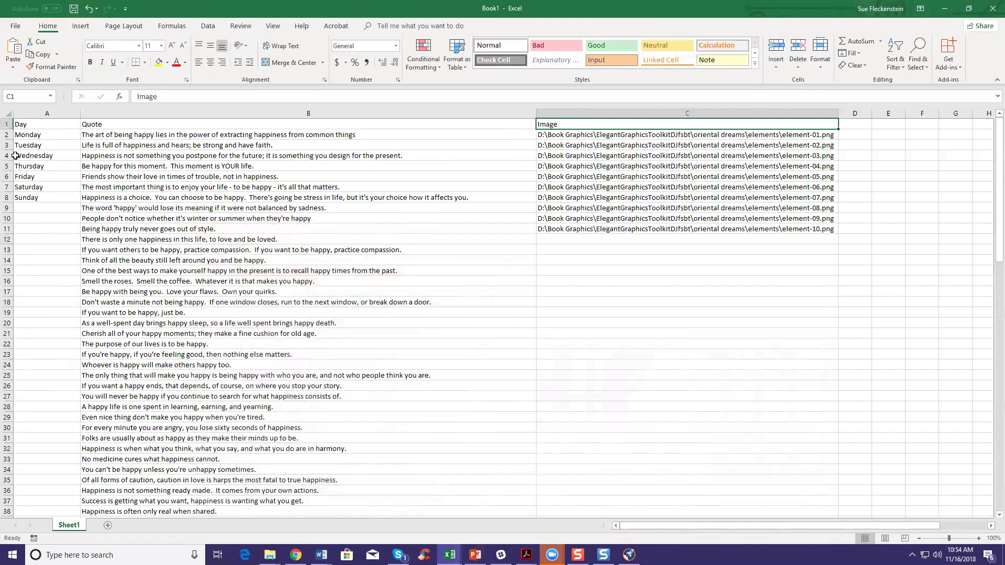
Step: Copy the weekday names in A2:A8 and paste them into the Day column starting at A9 and A16
scroll(59, 217, "down", 20)
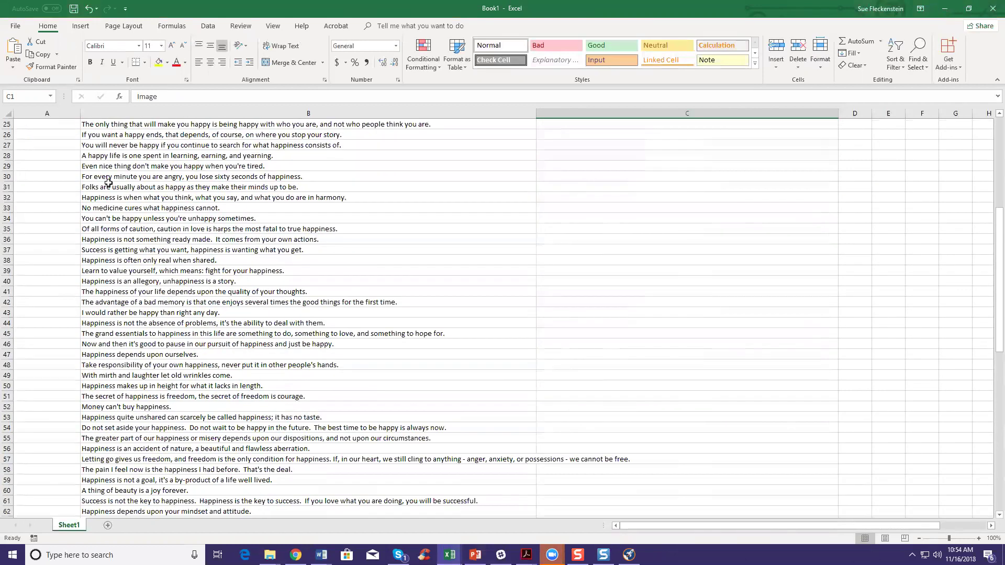
scroll(109, 182, "down", 6)
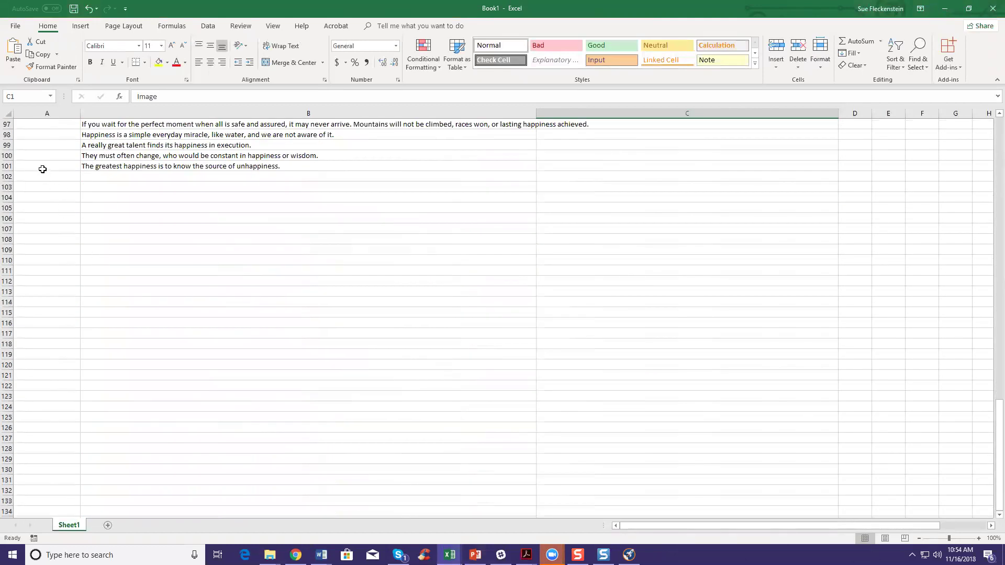
scroll(51, 269, "up", 20)
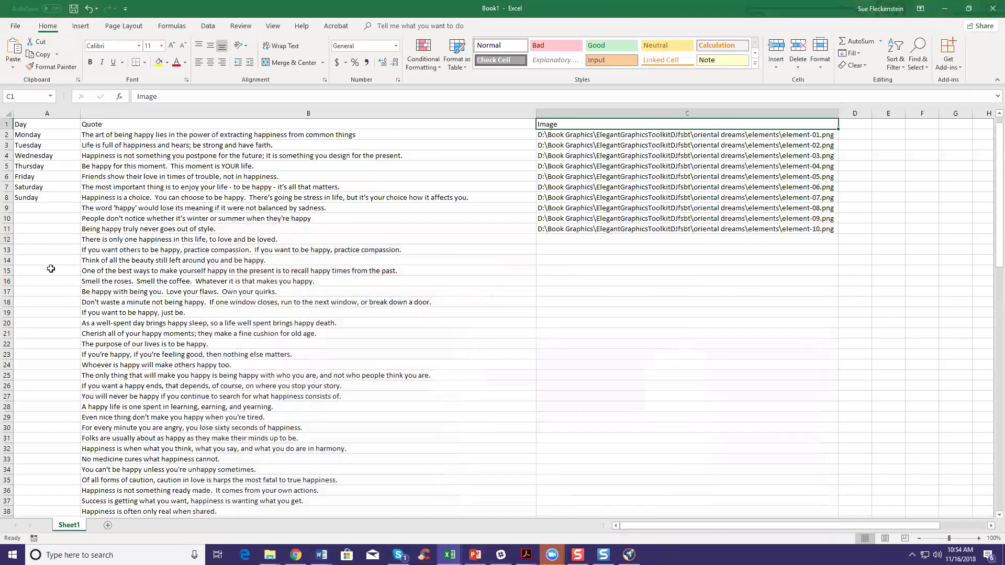
left_click_drag(39, 136, 36, 197)
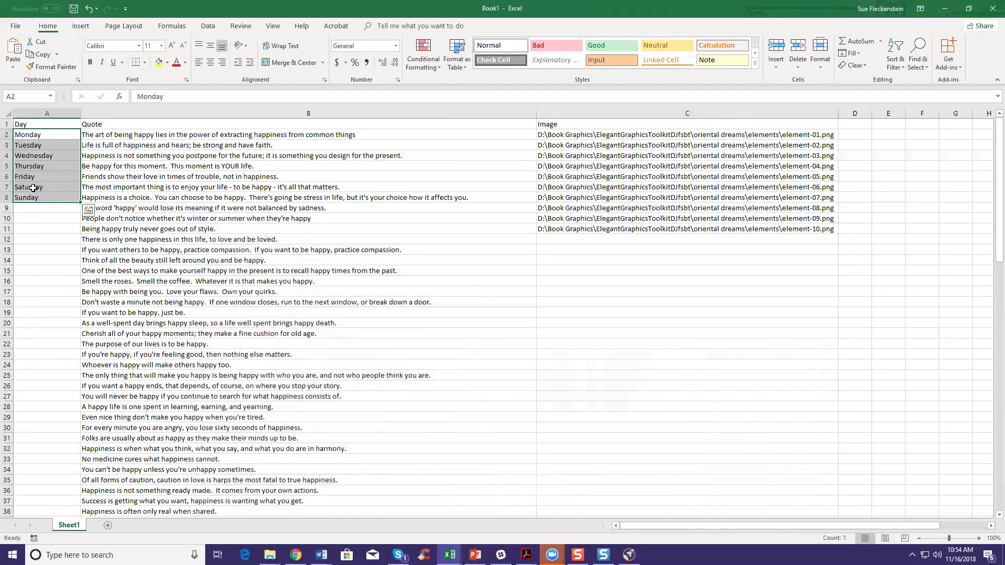
right_click(33, 187)
left_click(59, 209)
left_click(47, 209)
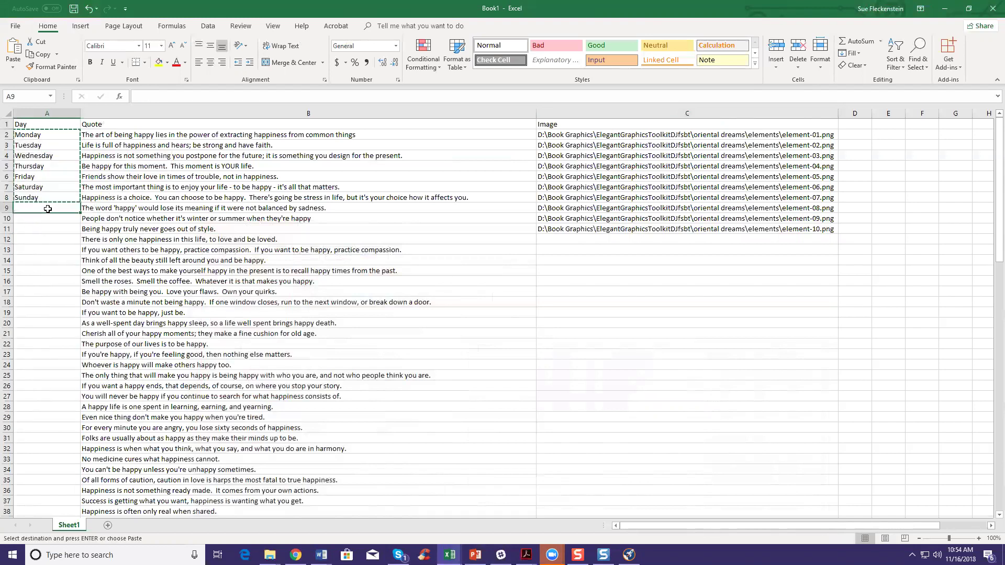
right_click(47, 209)
left_click(69, 262)
left_click(45, 284)
right_click(46, 283)
left_click(67, 337)
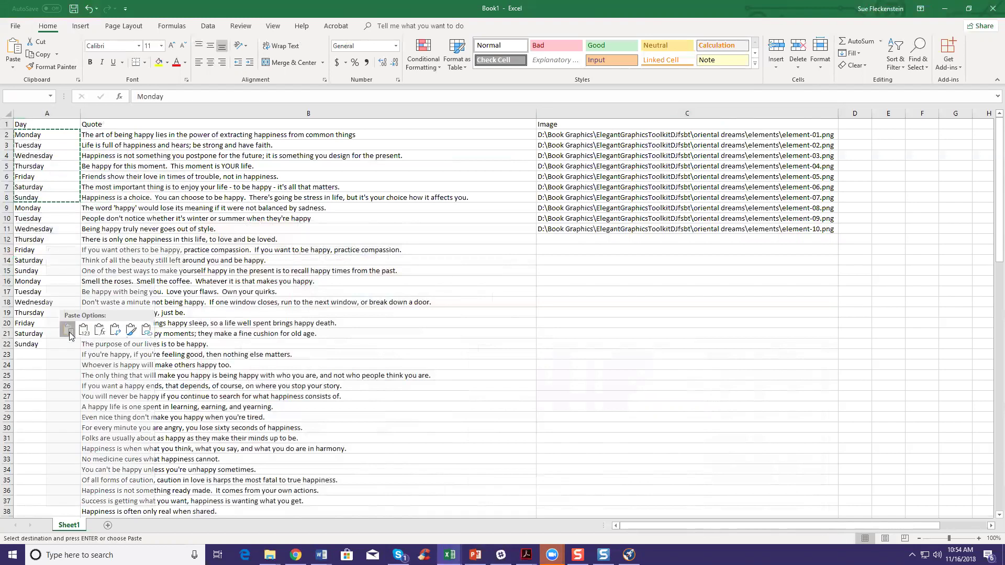
Step: Paste the copied Monday-to-Sunday list into the Day column starting at A23 and A30
left_click(38, 356)
right_click(38, 356)
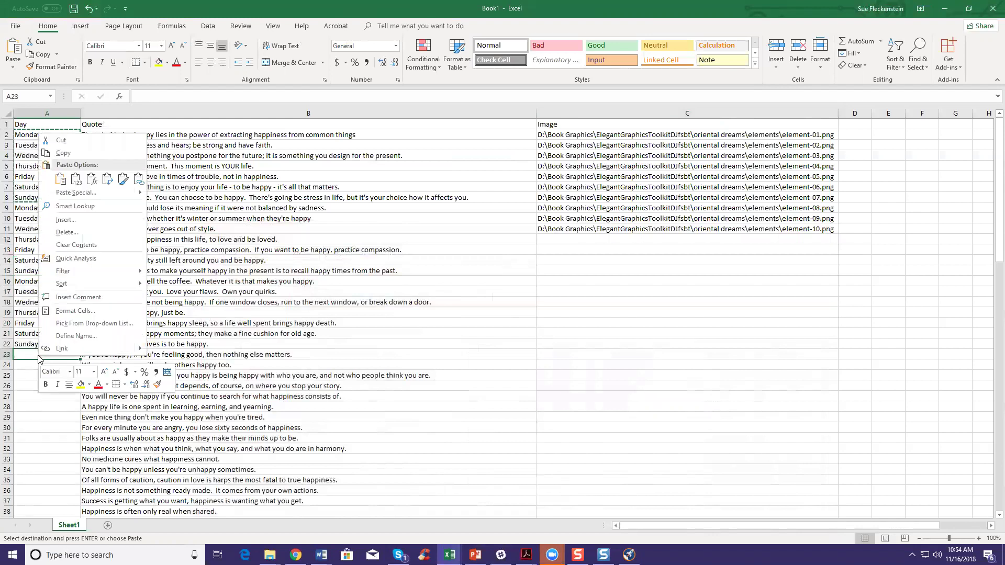
left_click(61, 179)
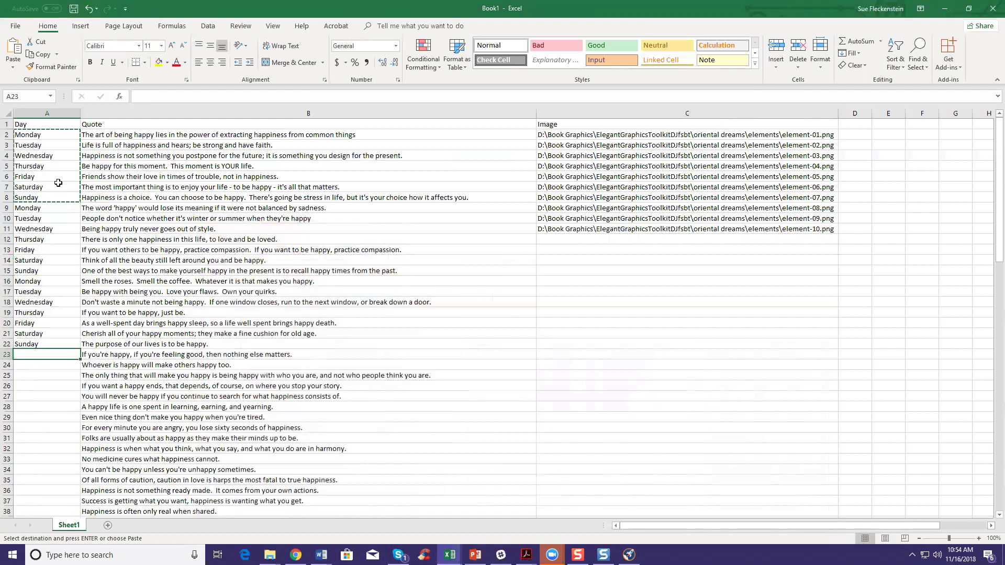
left_click(35, 428)
right_click(35, 428)
left_click(56, 251)
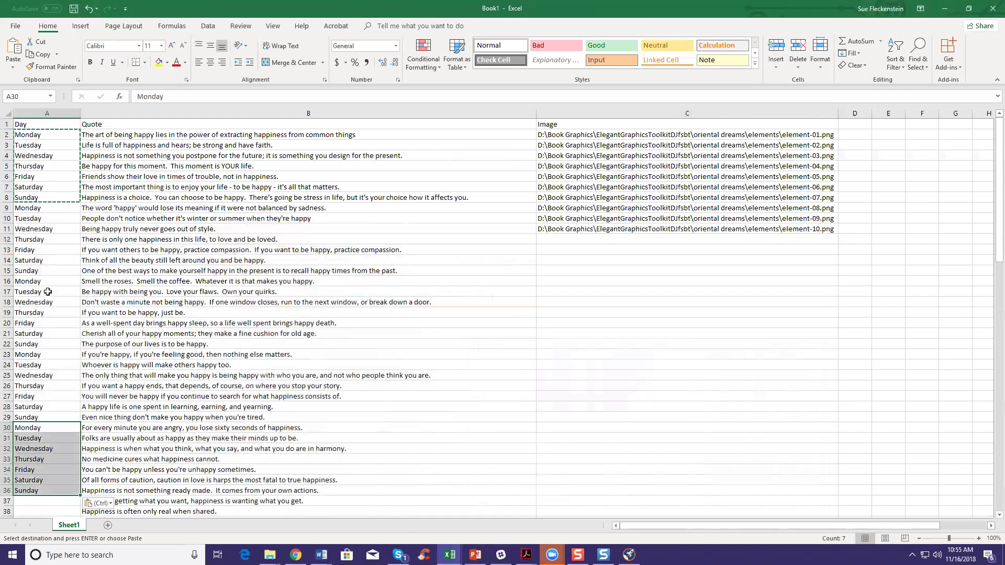
Step: Paste the copied weekday names into the Day column starting at A37 and A44
scroll(48, 291, "down", 4)
left_click(35, 375)
right_click(34, 374)
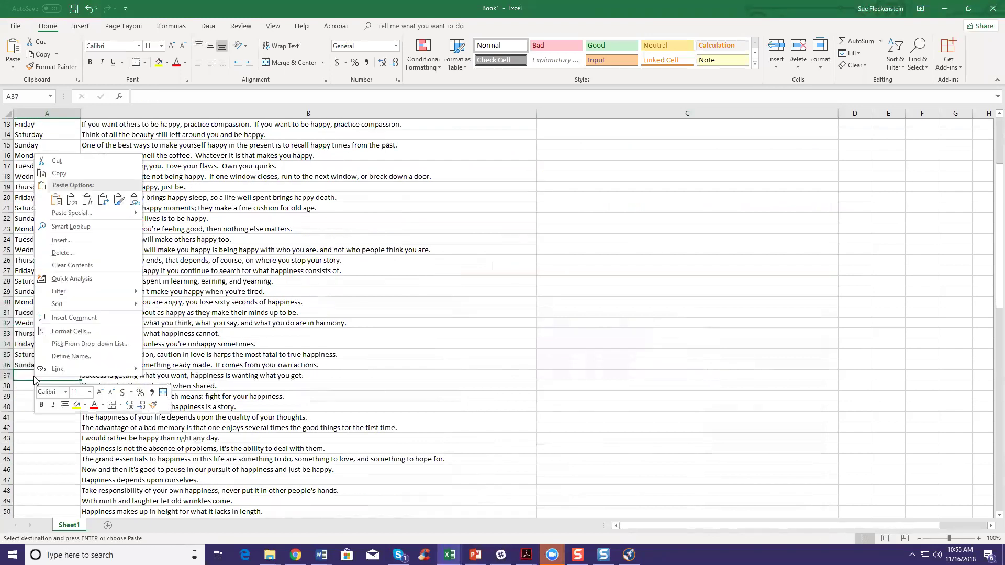
left_click(56, 200)
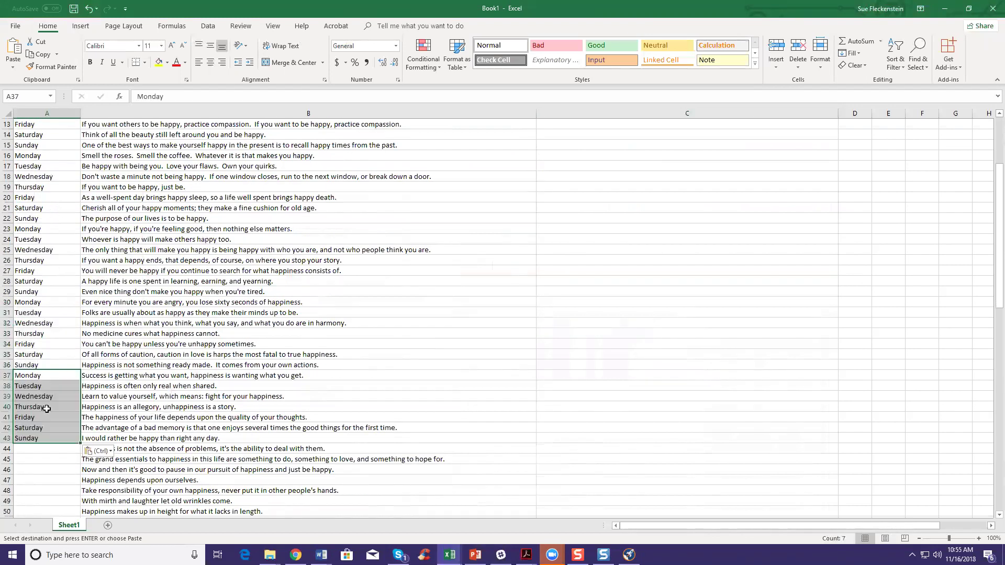
left_click(39, 451)
right_click(39, 451)
left_click(58, 275)
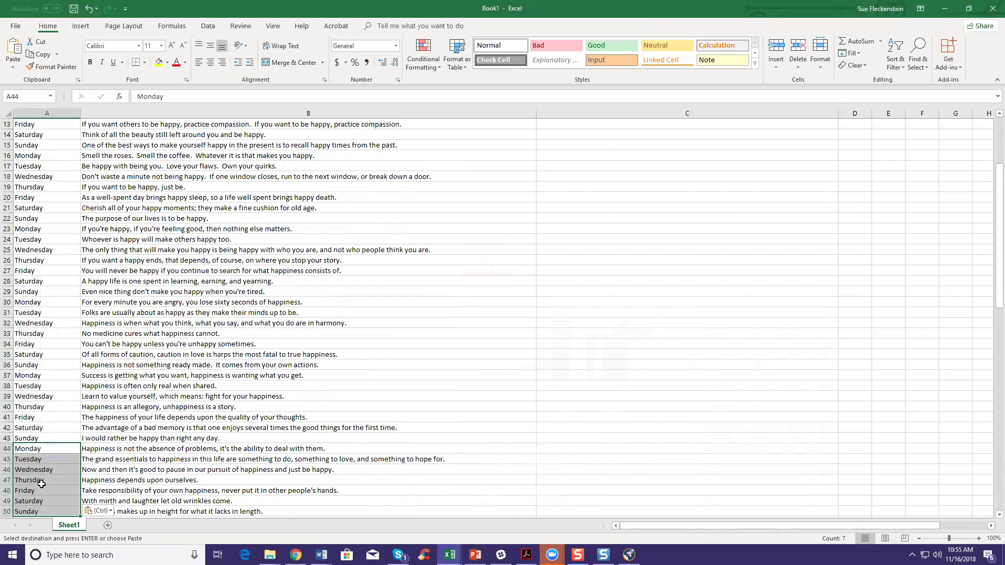
Step: Paste two more copies of the weekday list into the Day column, starting at A51 and A58
scroll(41, 484, "down", 5)
right_click(27, 365)
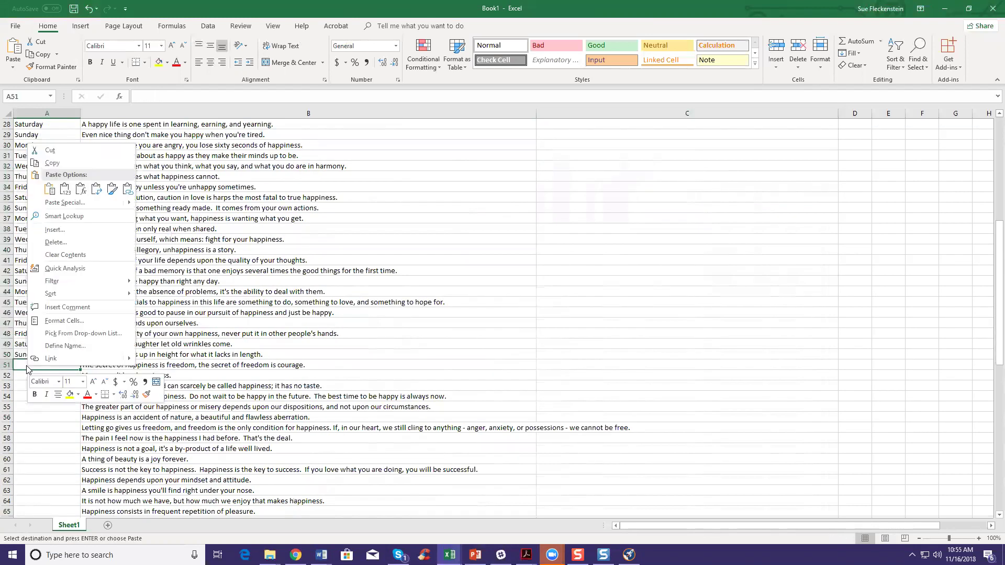
left_click(49, 189)
right_click(46, 437)
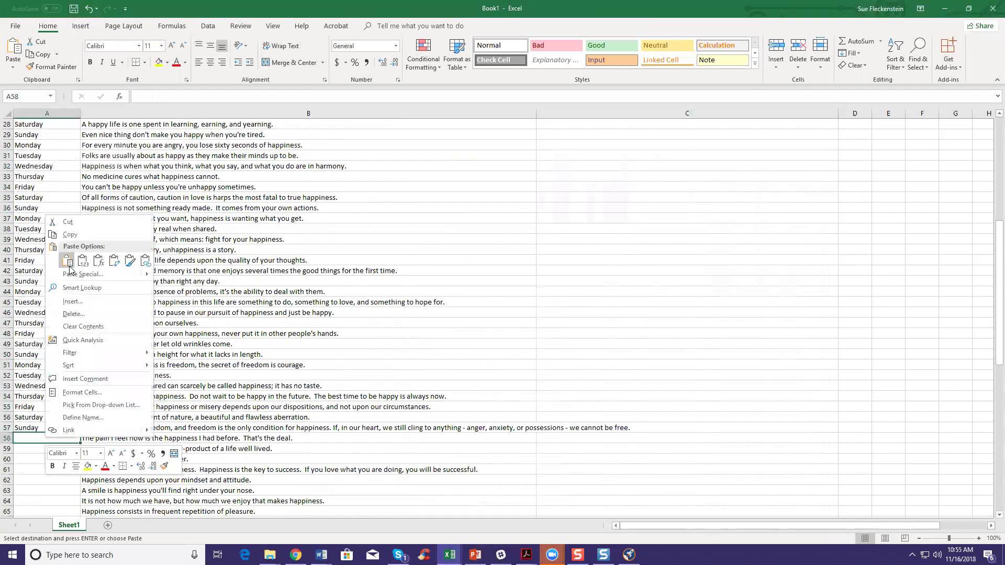
left_click(67, 261)
Step: Continue the Day column by pasting the copied weekday names starting at A65 and A72
scroll(41, 440, "down", 3)
left_click(29, 421)
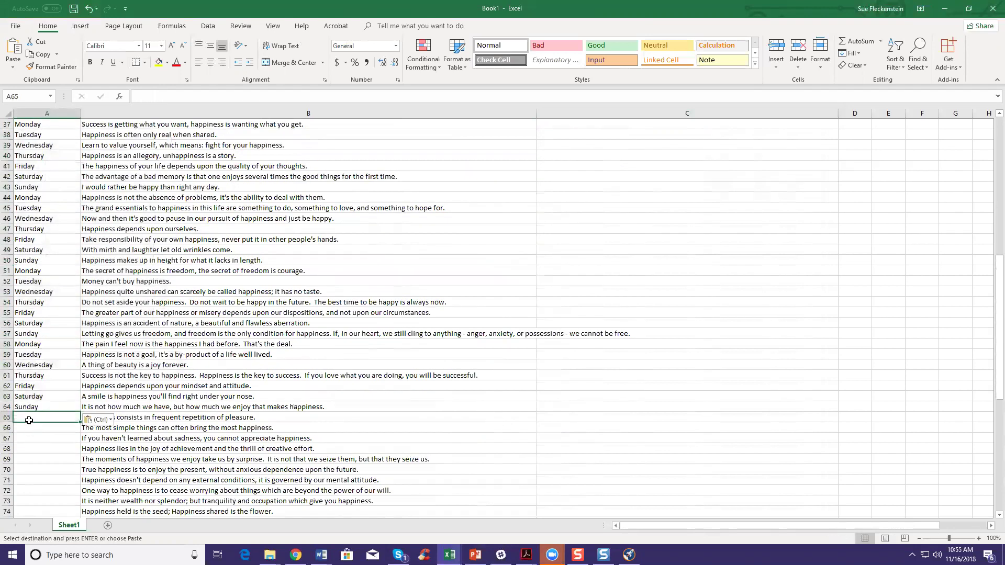
right_click(28, 421)
left_click(47, 242)
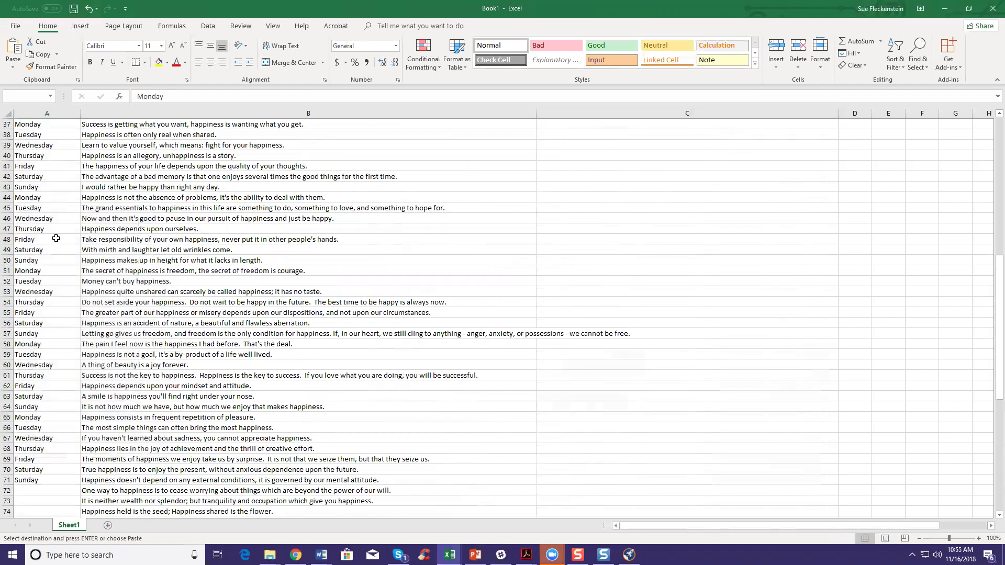
scroll(30, 396, "down", 4)
left_click(27, 366)
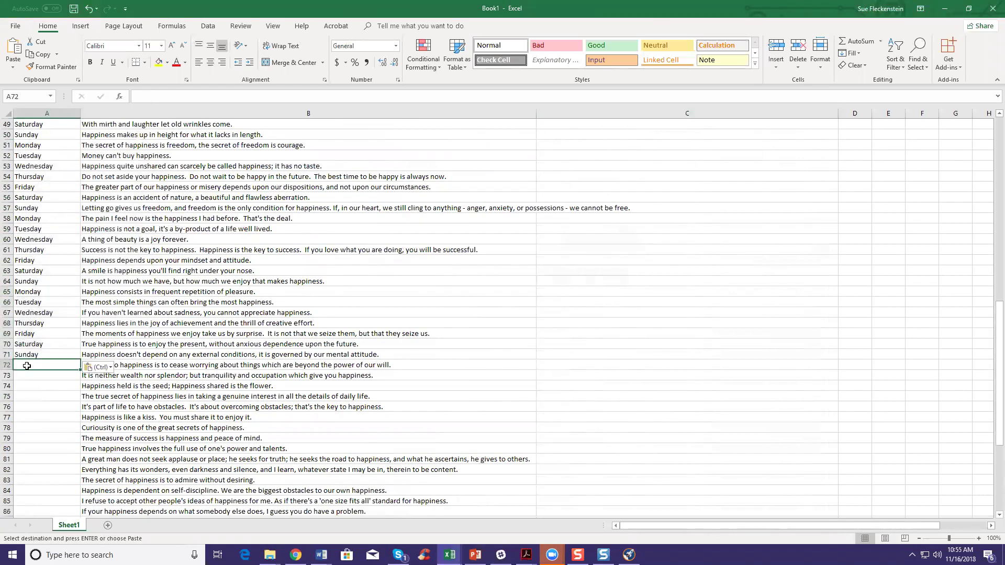
right_click(28, 370)
left_click(57, 188)
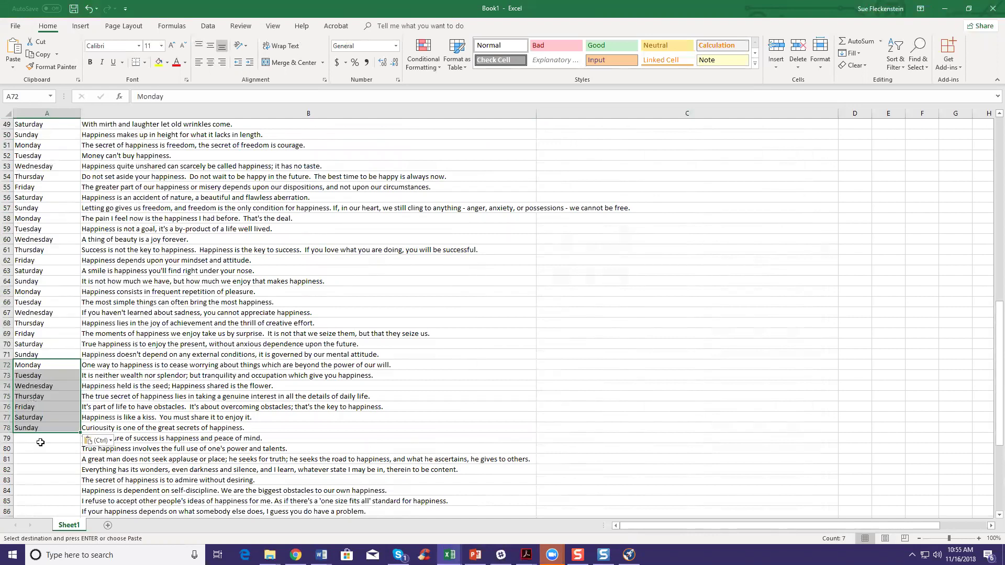
Step: Paste the copied Monday-to-Sunday names starting at A79 and A86
right_click(38, 439)
left_click(60, 264)
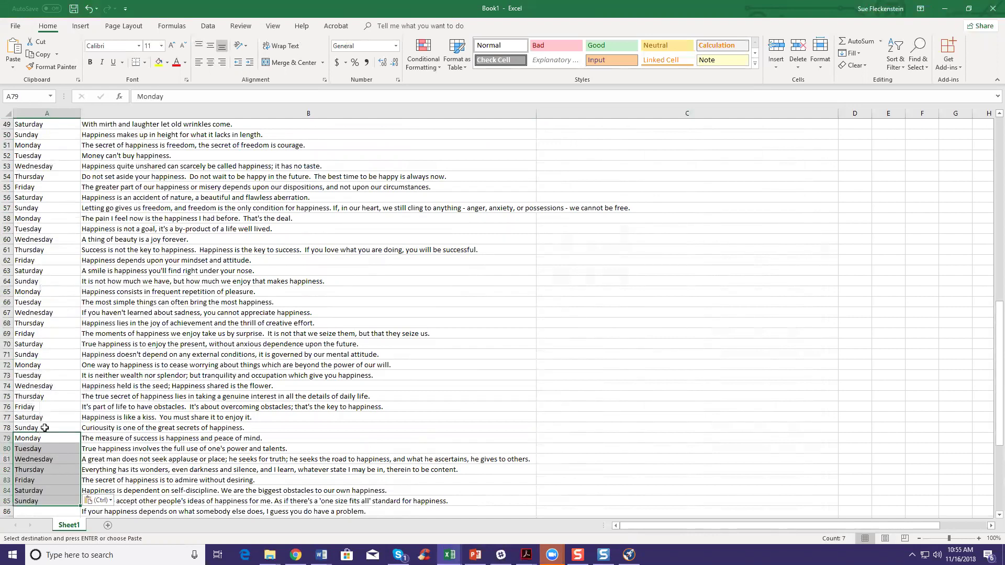
scroll(7, 468, "down", 3)
right_click(30, 420)
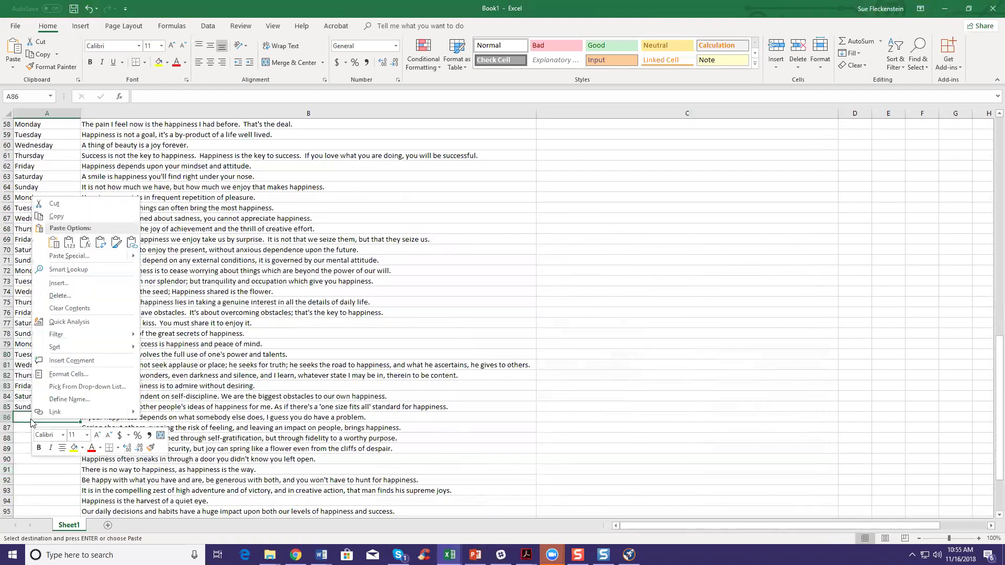
left_click(55, 247)
Step: Paste the copied weekday list starting at A93 and A100 to cover the remaining quotes
scroll(32, 457, "down", 3)
left_click(31, 401)
right_click(31, 401)
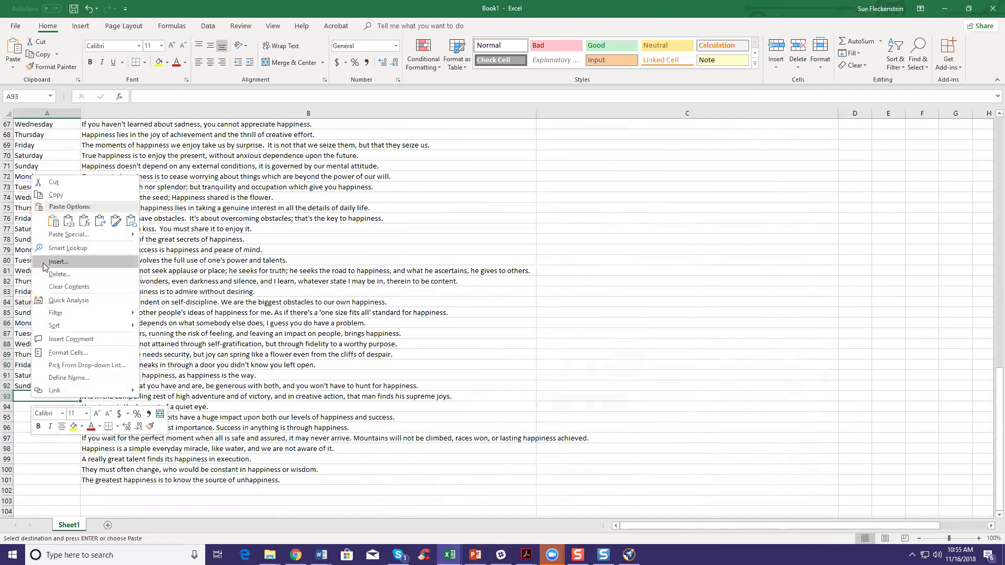
left_click(53, 221)
right_click(47, 472)
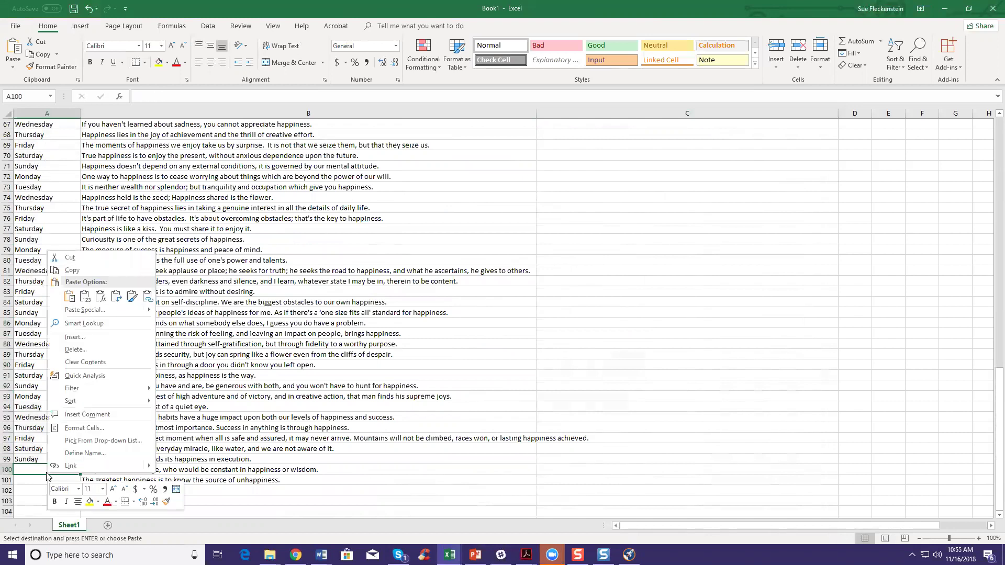
left_click(68, 297)
scroll(23, 449, "down", 2)
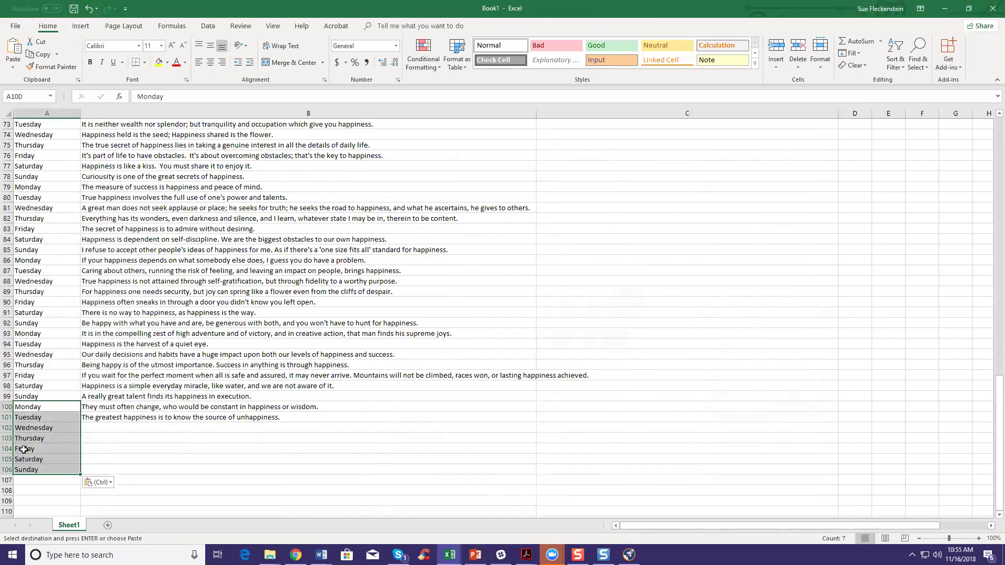
Step: Clear the contents of rows 100 to 106 and widen column B to fit the longest quote
left_click(27, 428)
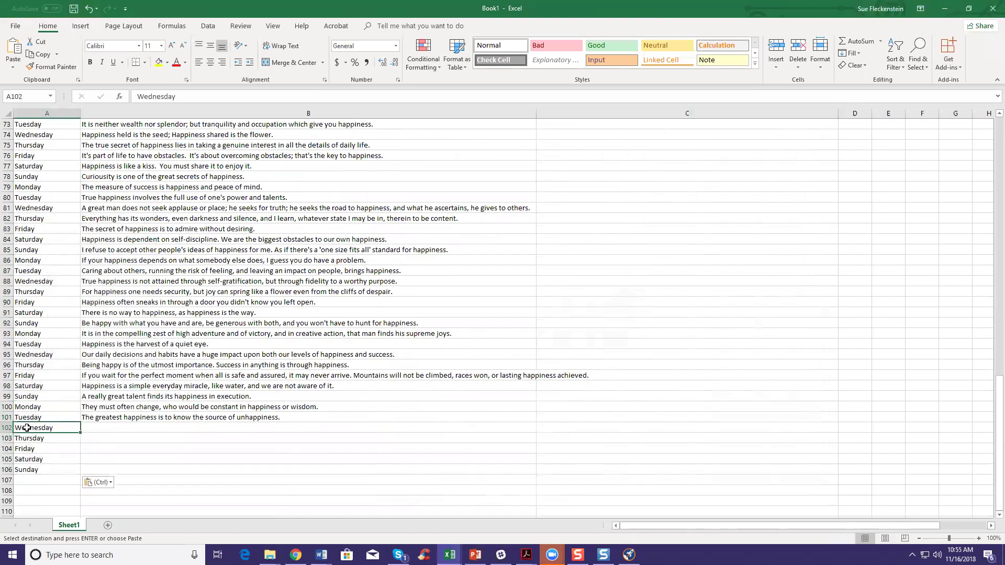
left_click_drag(6, 407, 4, 471)
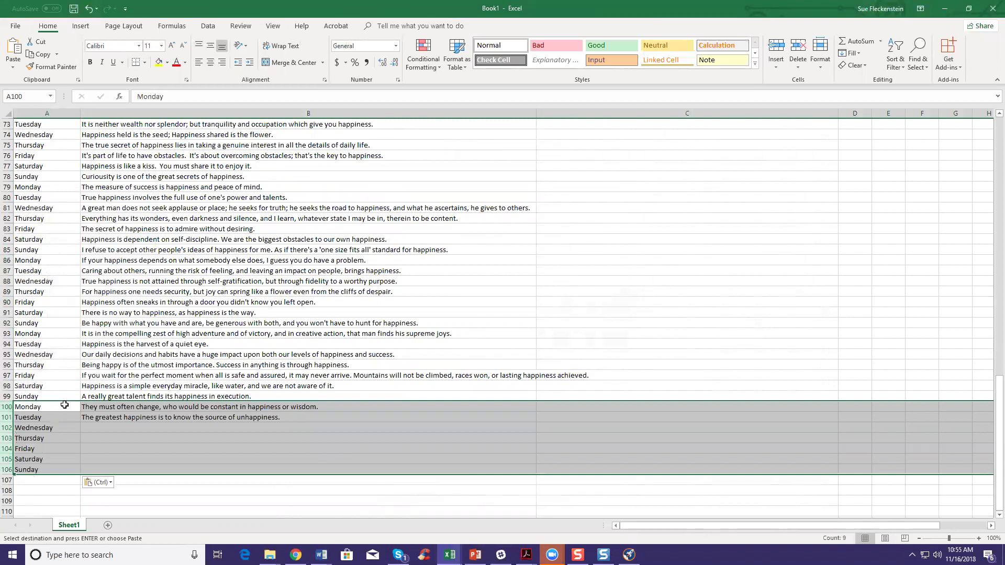
key("Delete")
left_click(83, 490)
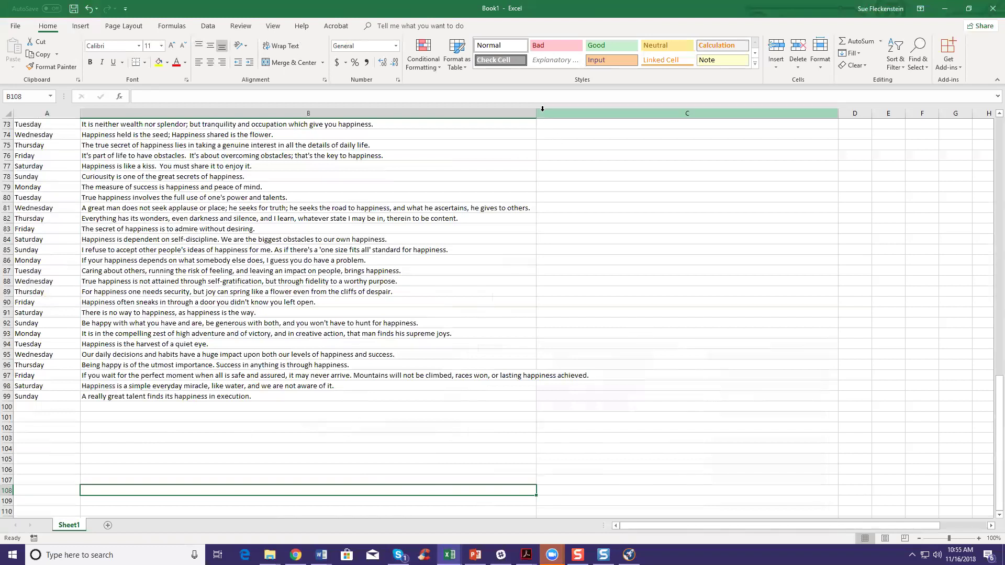
left_click_drag(536, 113, 593, 125)
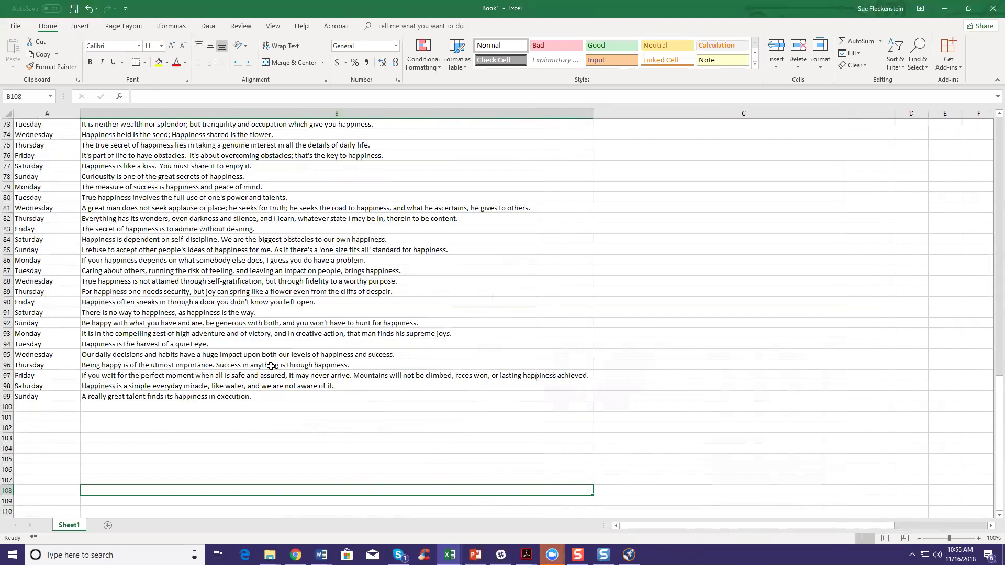
Step: Return to the start of the sheet and select C12, the first empty cell in the Image column
scroll(165, 405, "up", 20)
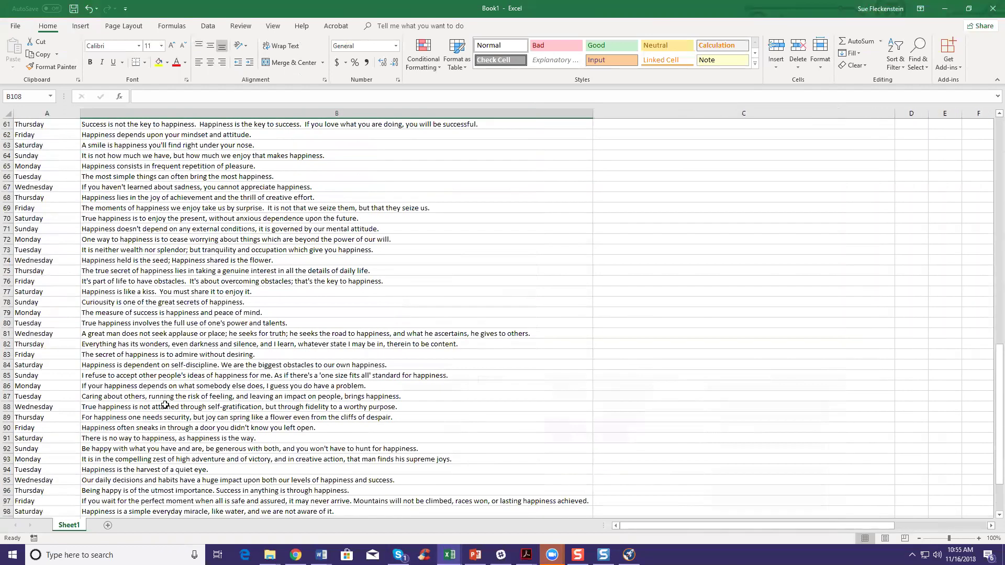
scroll(175, 333, "up", 4)
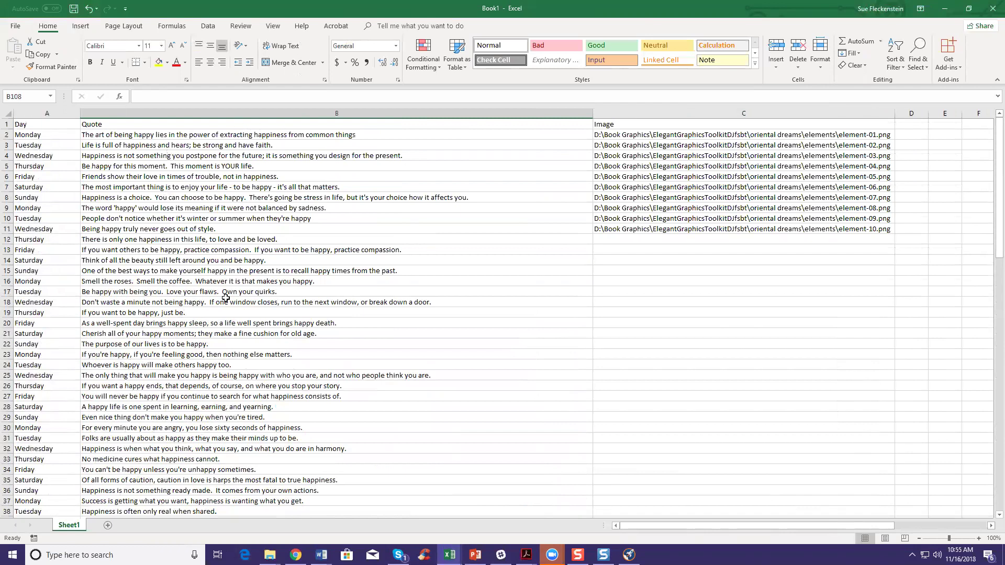
left_click(639, 113)
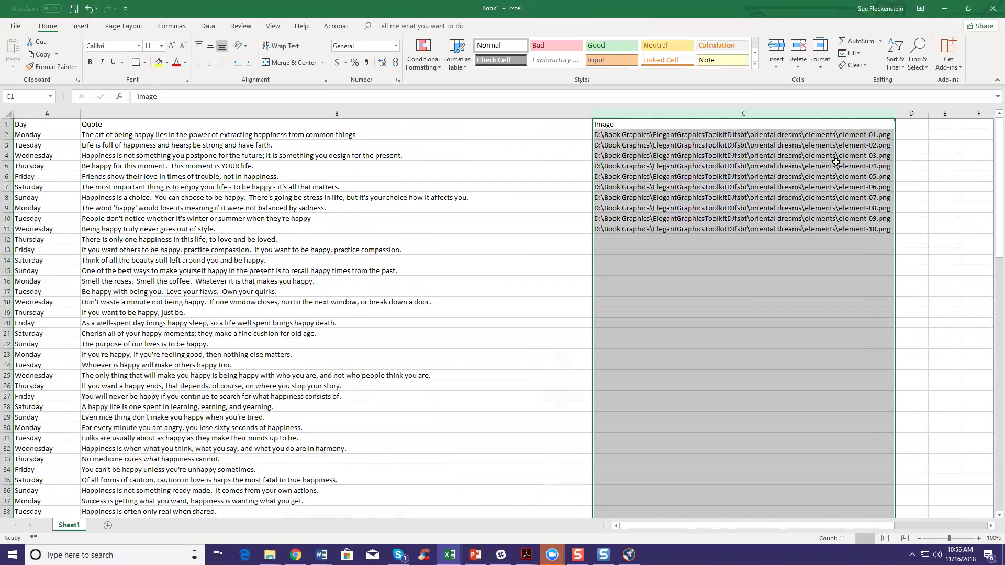
left_click(766, 240)
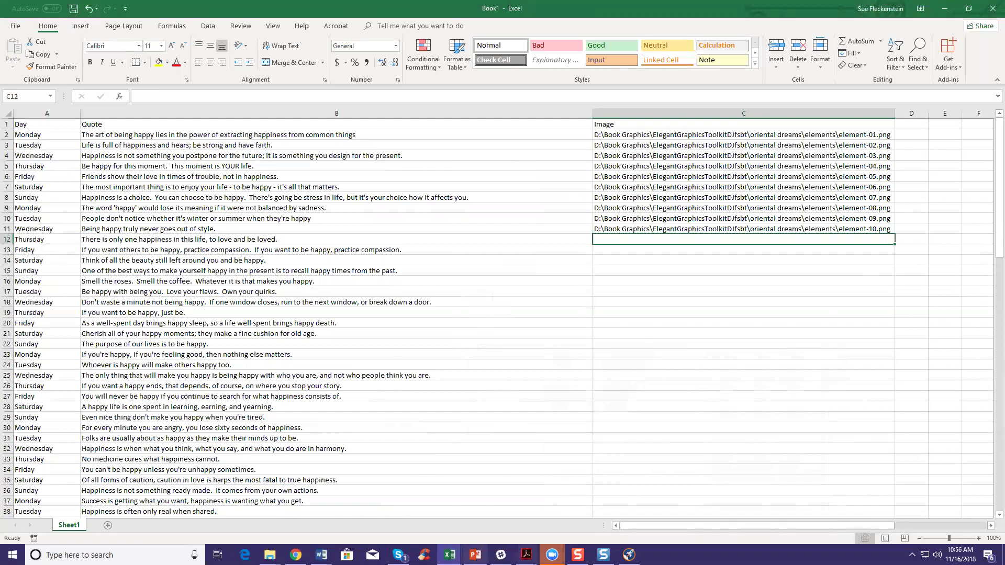
Step: Switch to the PowerPoint template, set the %IMAGE% shape's height to 2.4", and move it toward the page's lower-right corner
left_click(476, 555)
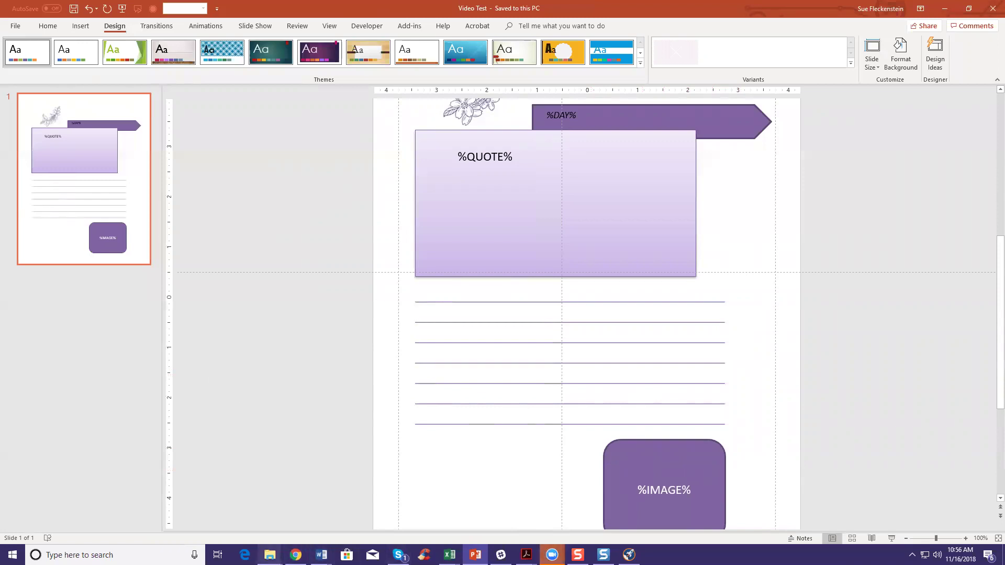
left_click(269, 555)
left_click(502, 528)
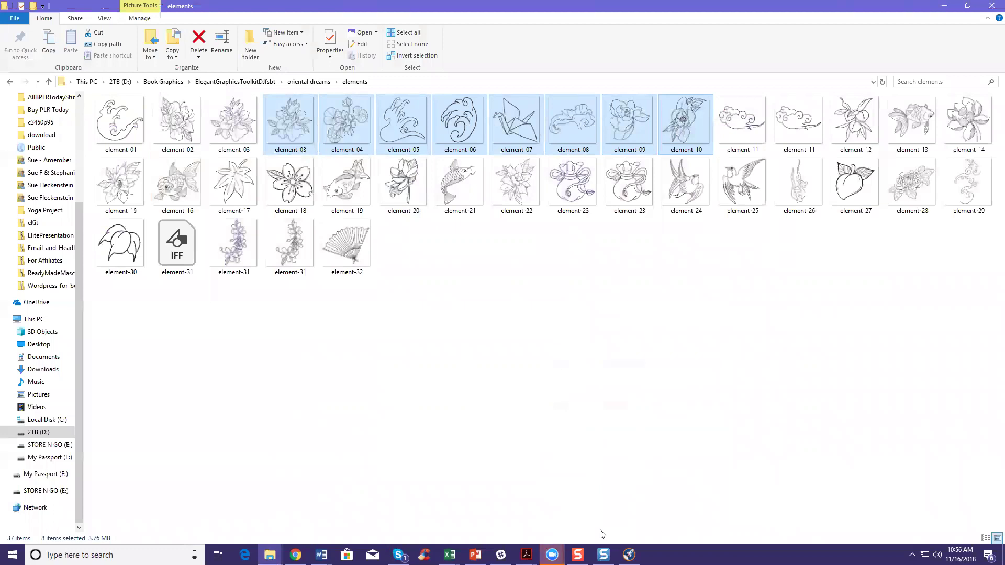
left_click(475, 555)
left_click(675, 510)
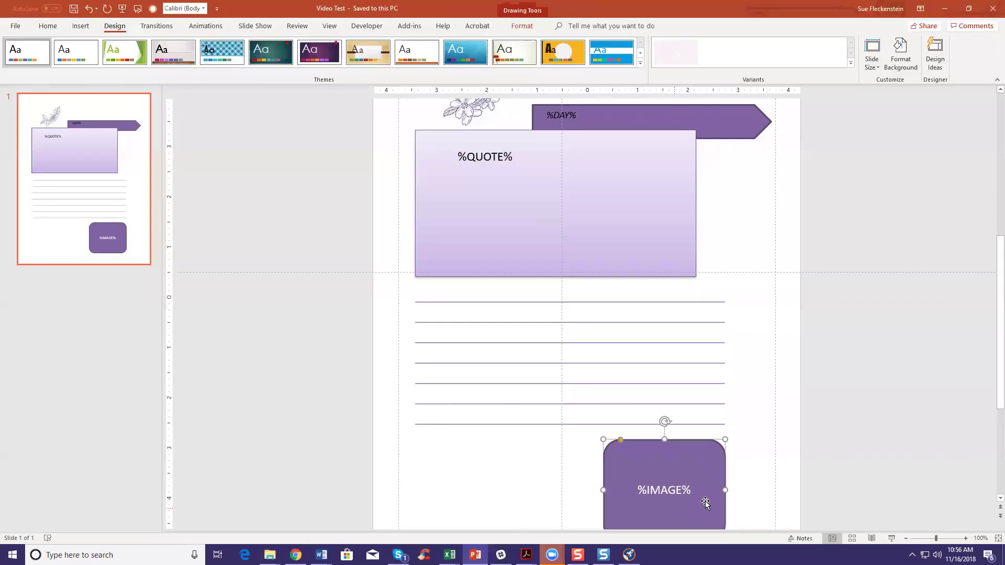
left_click(523, 29)
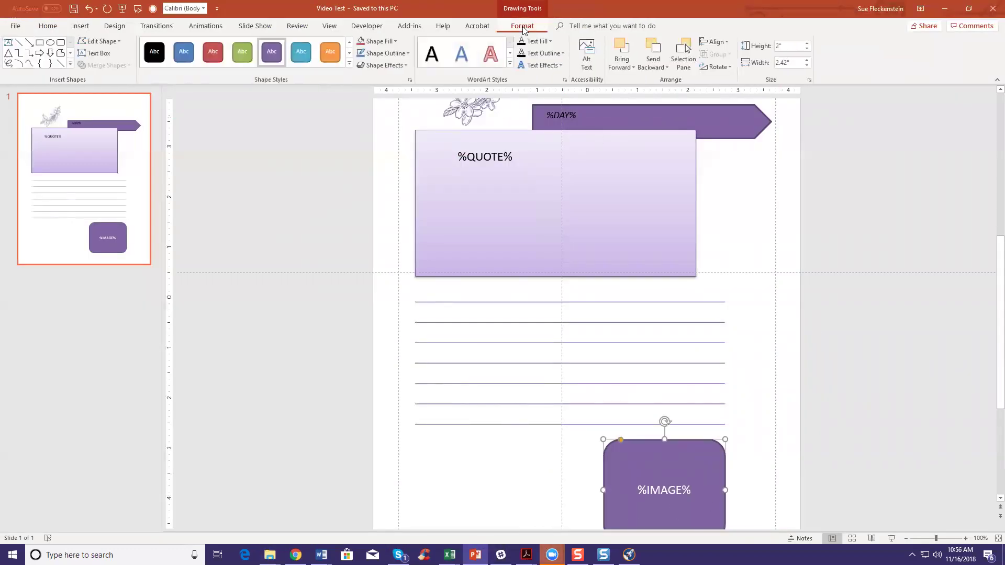
left_click(806, 44)
left_click(807, 43)
left_click(807, 43)
left_click(806, 44)
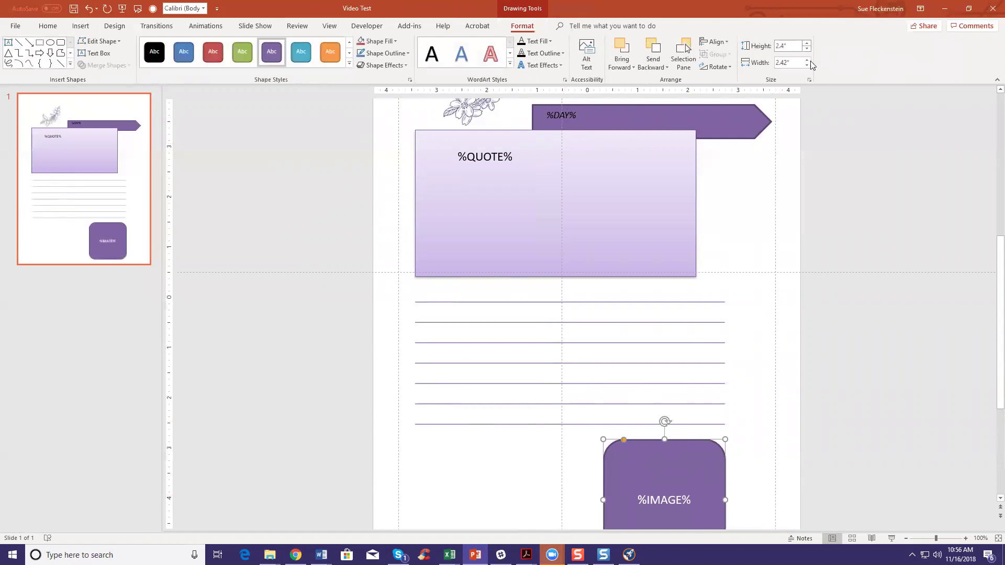
scroll(819, 354, "down", 2)
left_click_drag(703, 423, 735, 411)
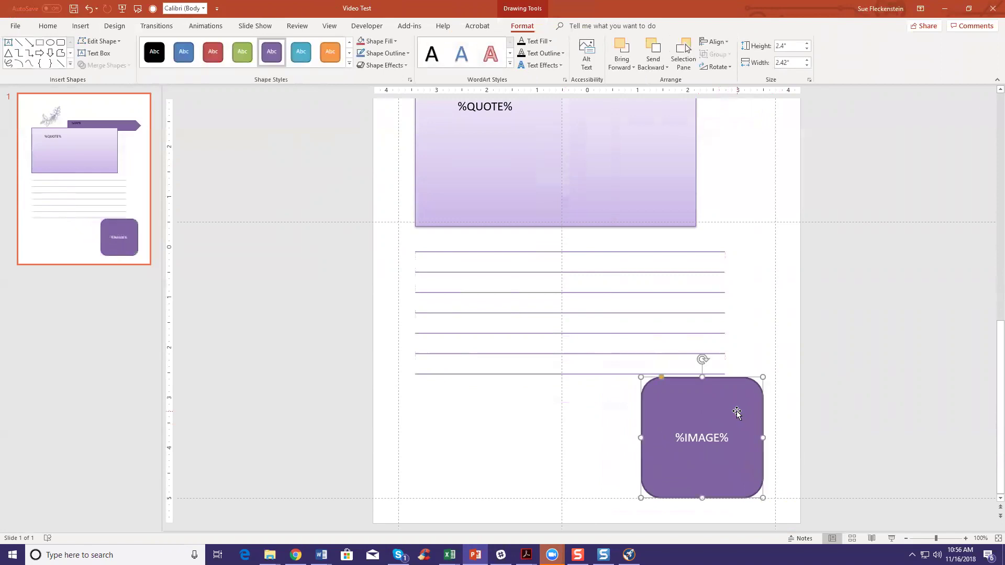
Step: Move the ruled-line table slightly up the page to leave more space above the %IMAGE% shape
left_click(579, 365)
left_click_drag(570, 373, 574, 360)
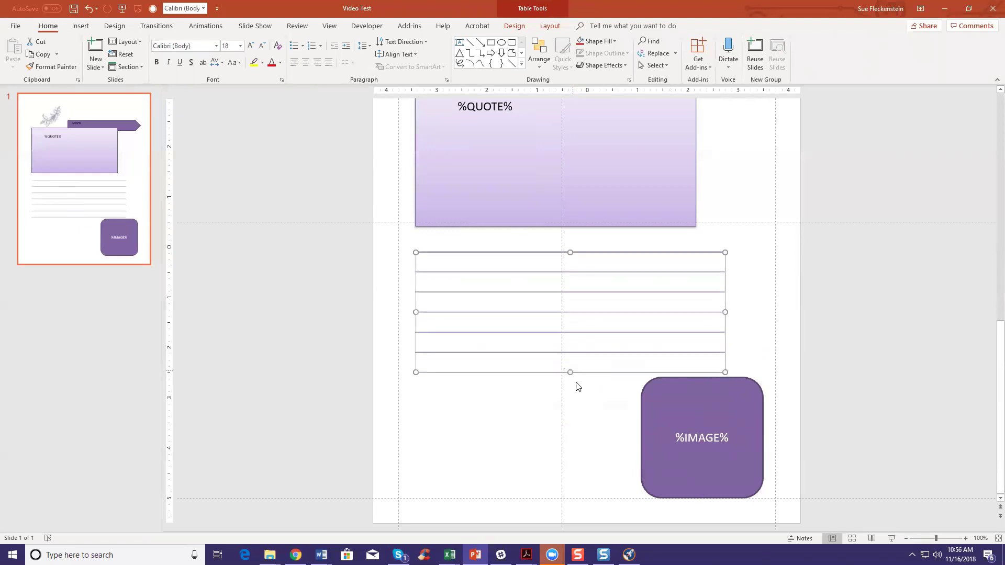
left_click(541, 392)
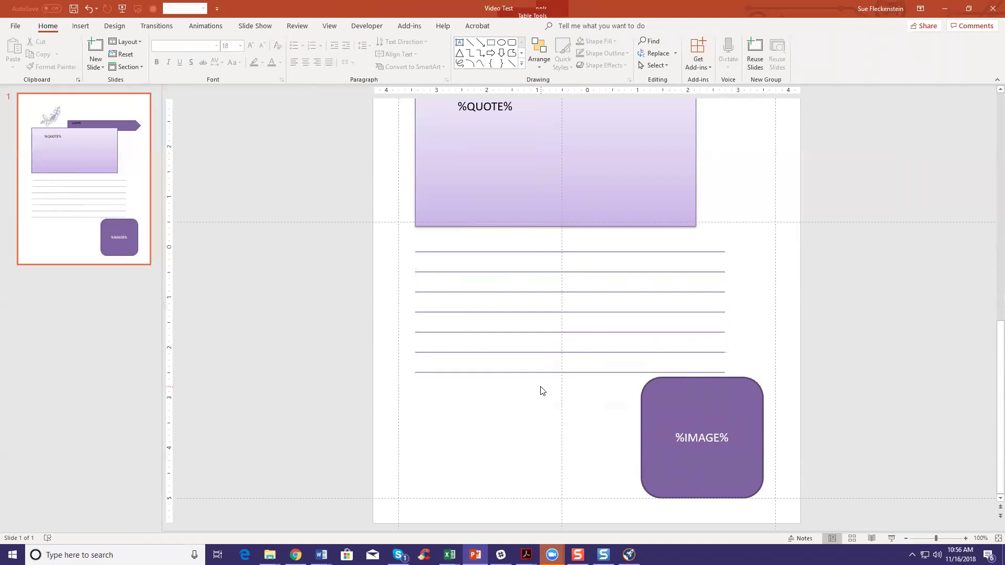
left_click(517, 312)
left_click_drag(525, 254, 524, 245)
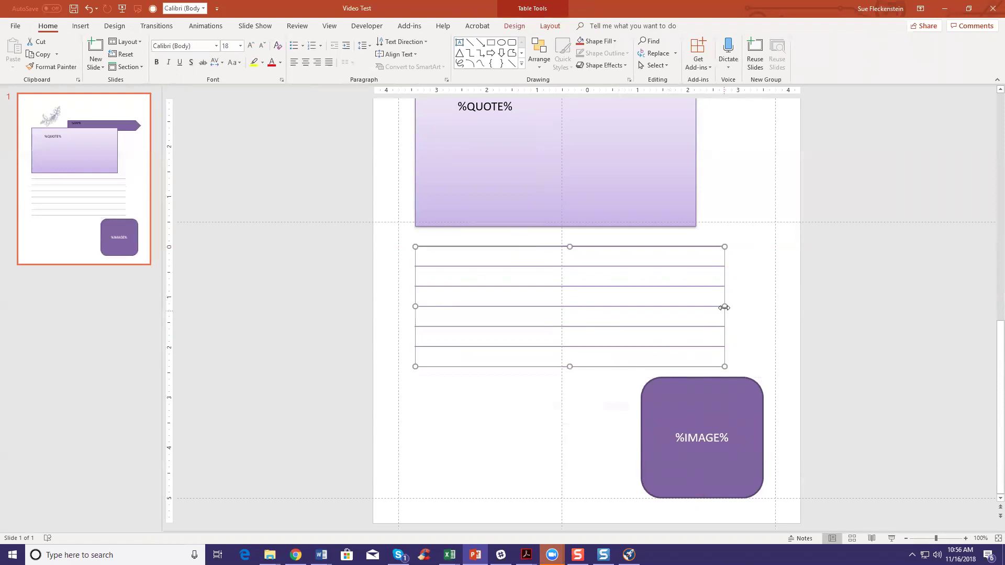
Step: Widen the ruled-line table toward the page's right margin guide and save the presentation
left_click_drag(727, 305, 756, 307)
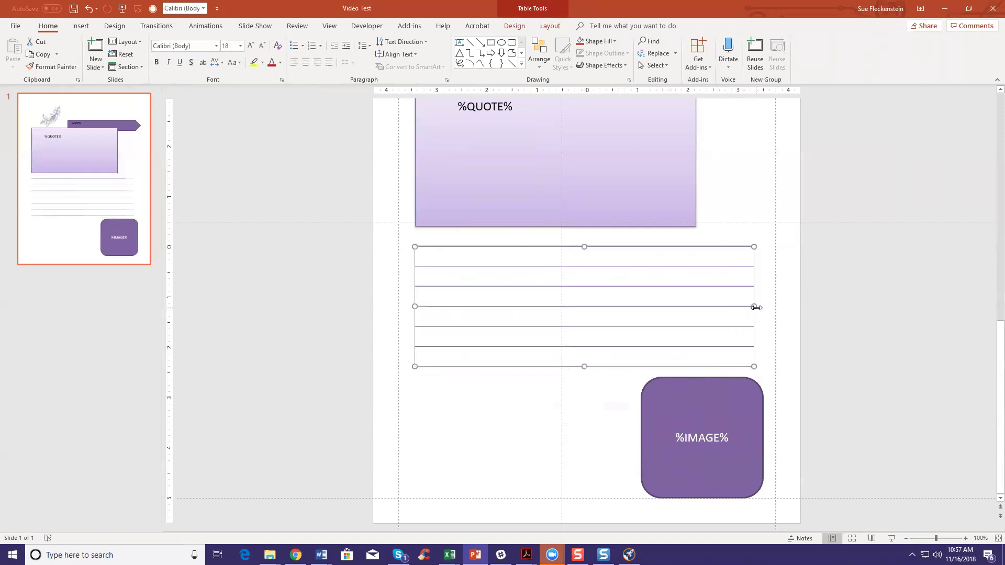
left_click(510, 432)
left_click(73, 8)
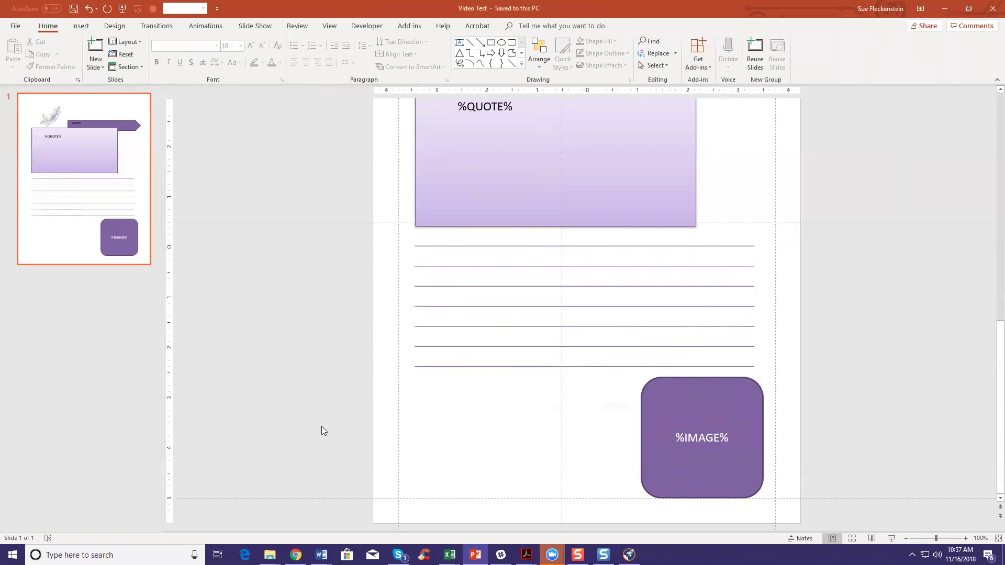
Step: Switch to the File Explorer window showing the oriental dreams elements folder
mouse_move(449, 555)
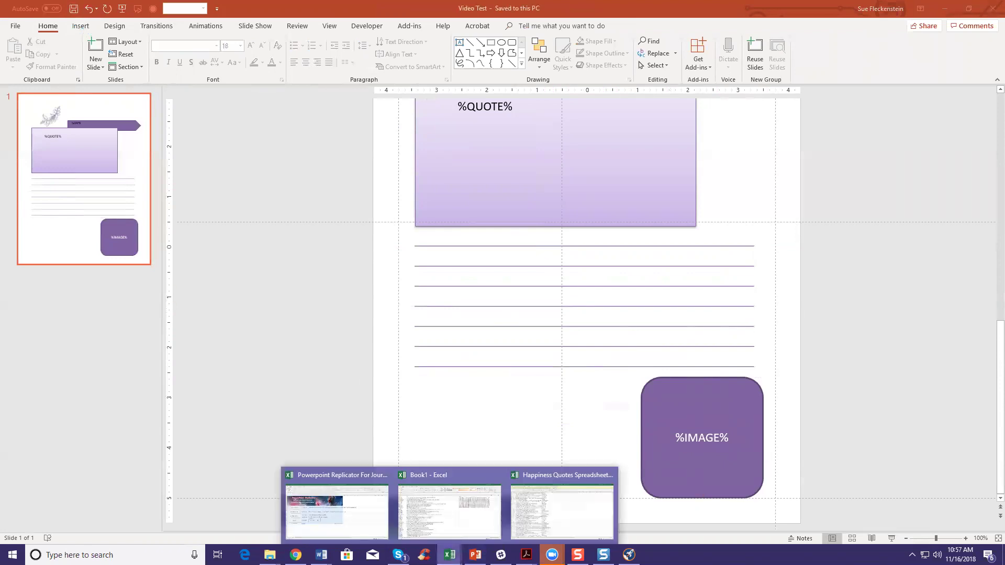
mouse_move(270, 555)
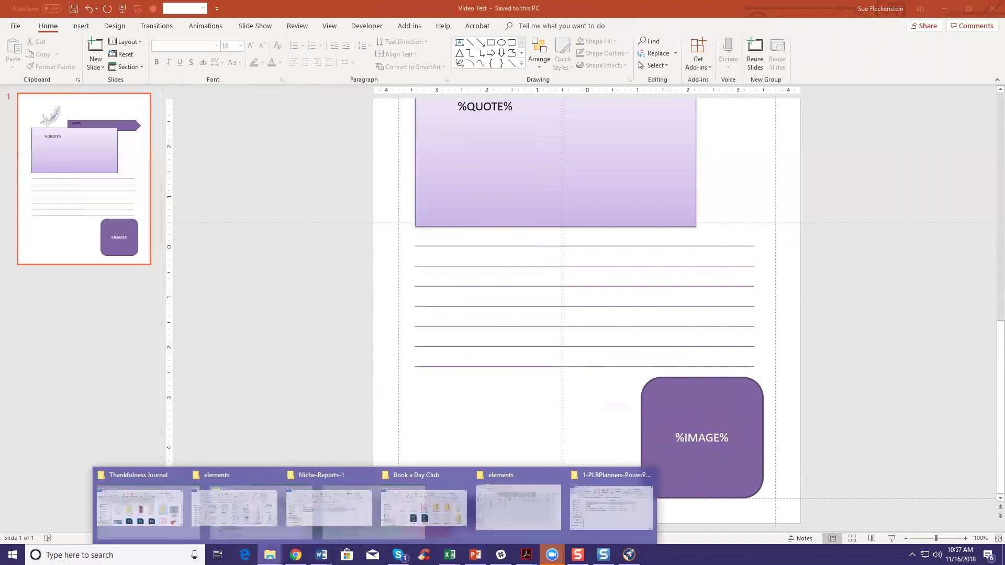
left_click(514, 528)
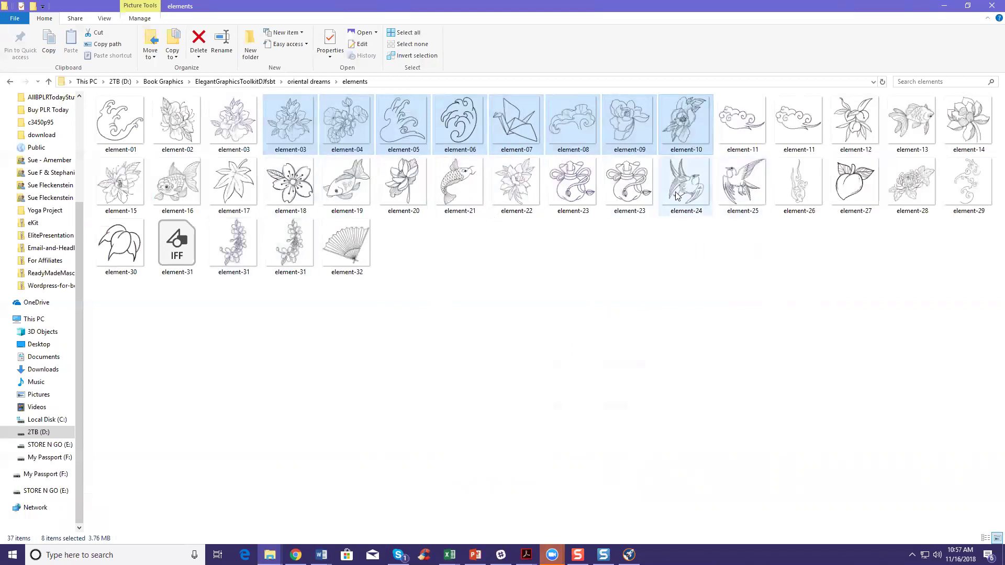
left_click(757, 309)
left_click(740, 136)
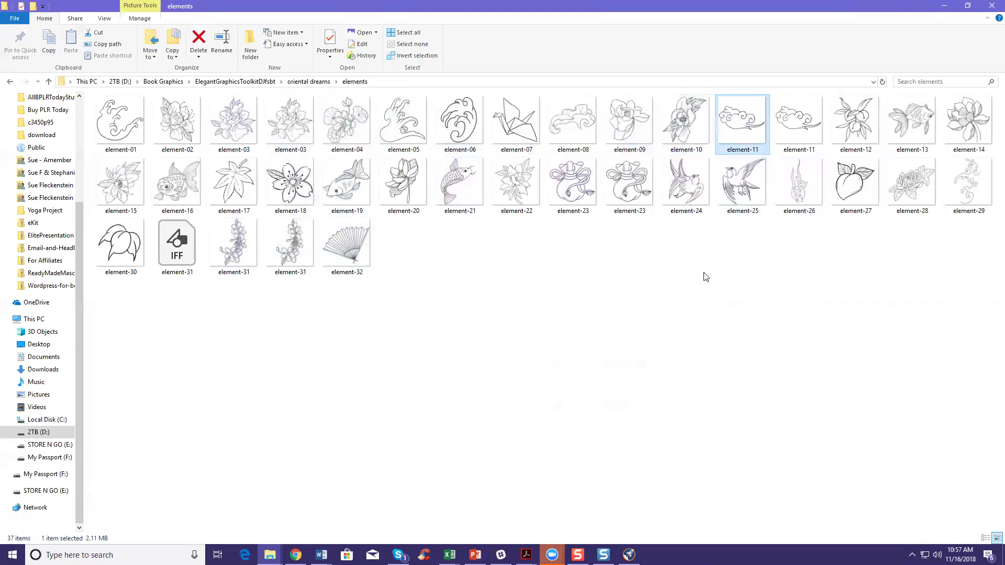
left_click(345, 246, "shift")
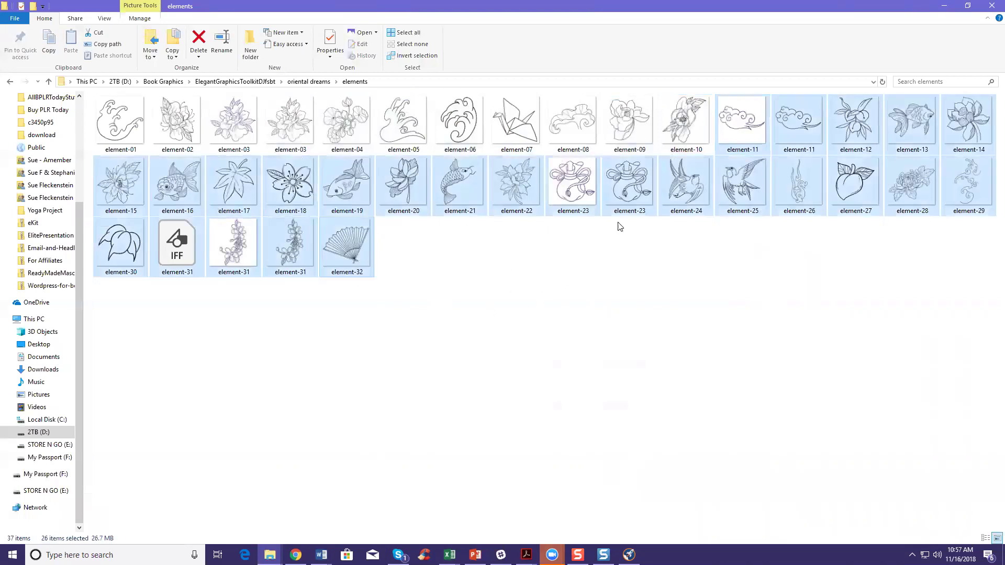
left_click(459, 281)
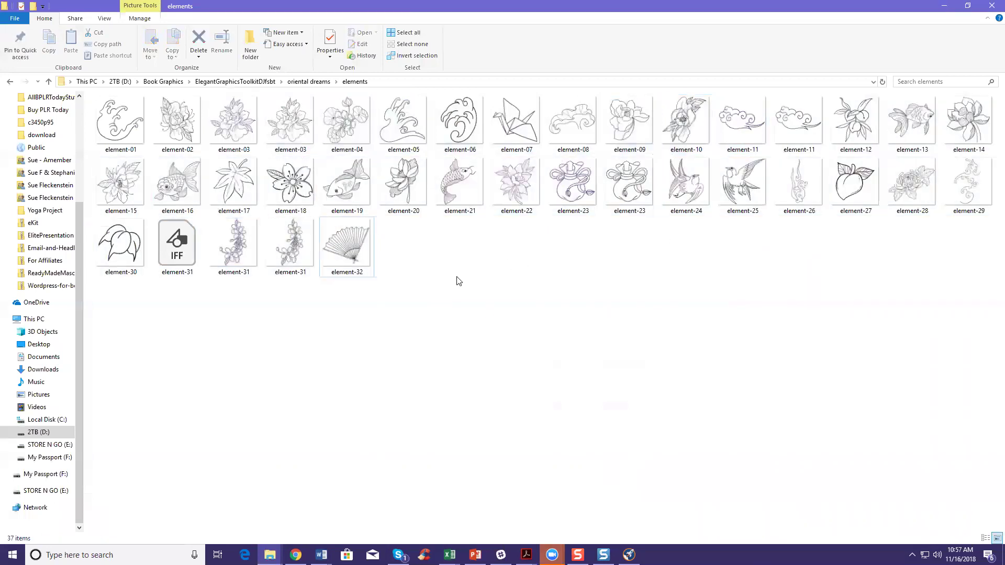
Step: Select the images from the first element-11 through element-22 and copy their file paths
left_click(743, 124)
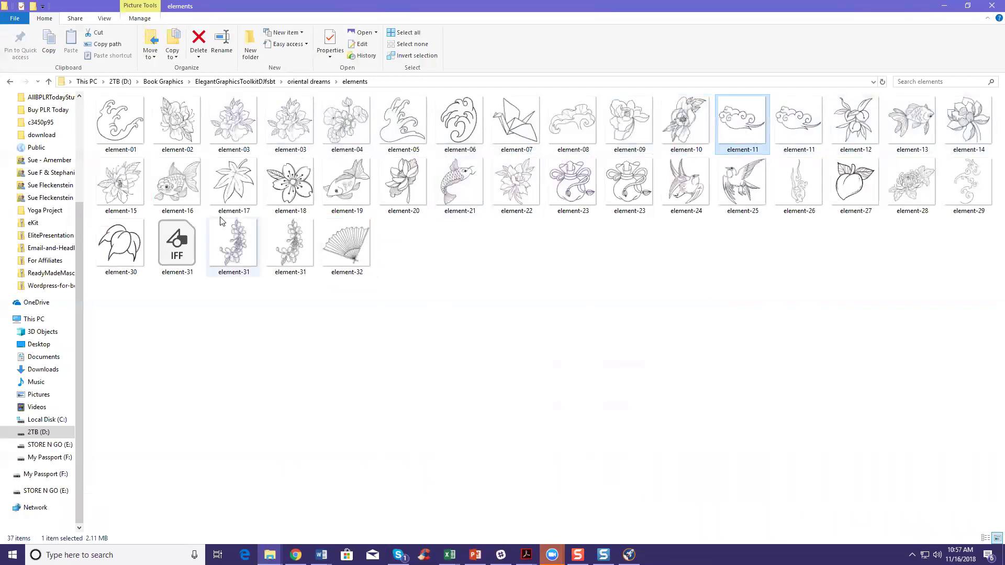
left_click(524, 186)
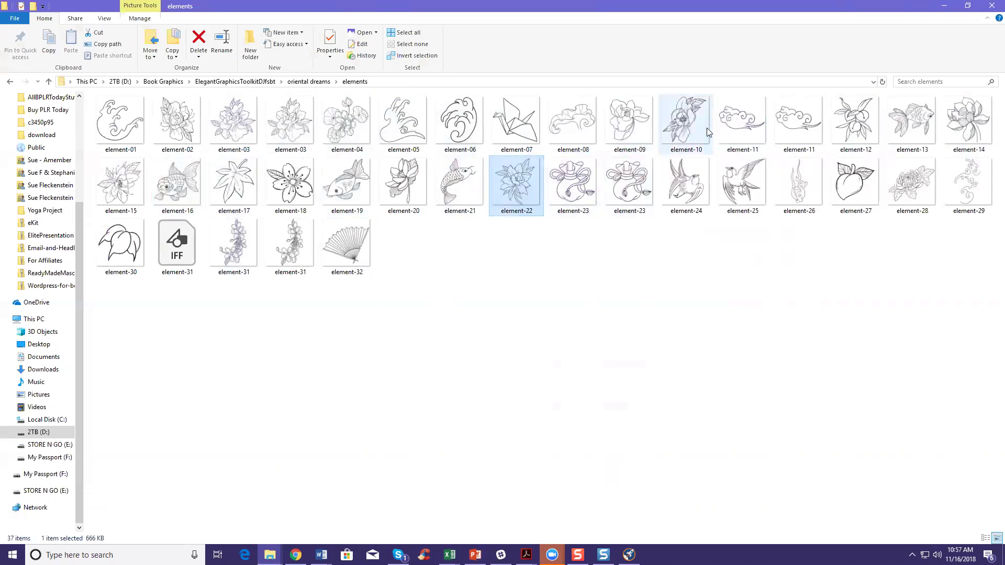
left_click(731, 120, "shift")
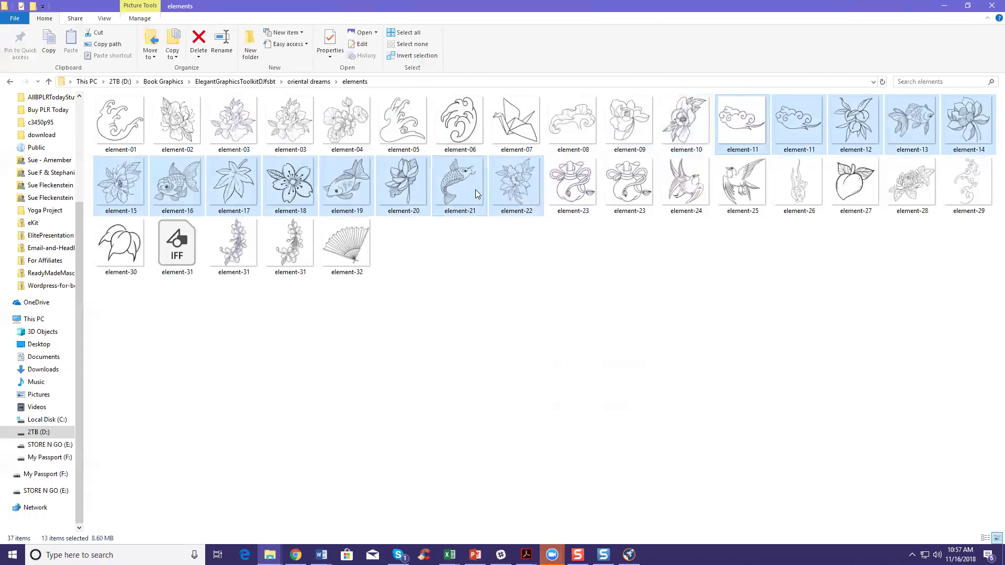
left_click(101, 46)
Step: Switch to the Book1 workbook in Excel and paste the copied image paths into the Image column starting at C12
left_click(450, 555)
left_click(457, 535)
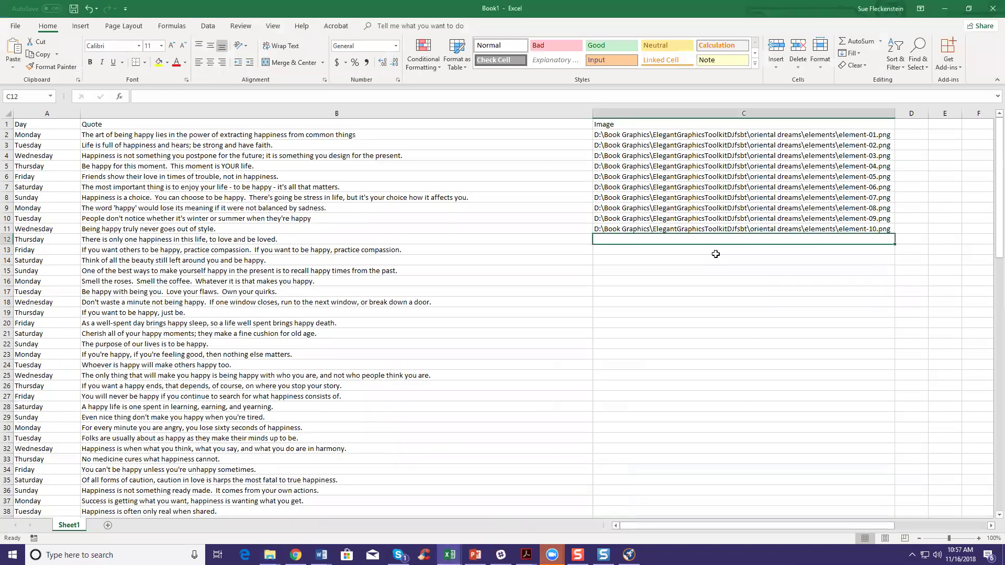
right_click(636, 240)
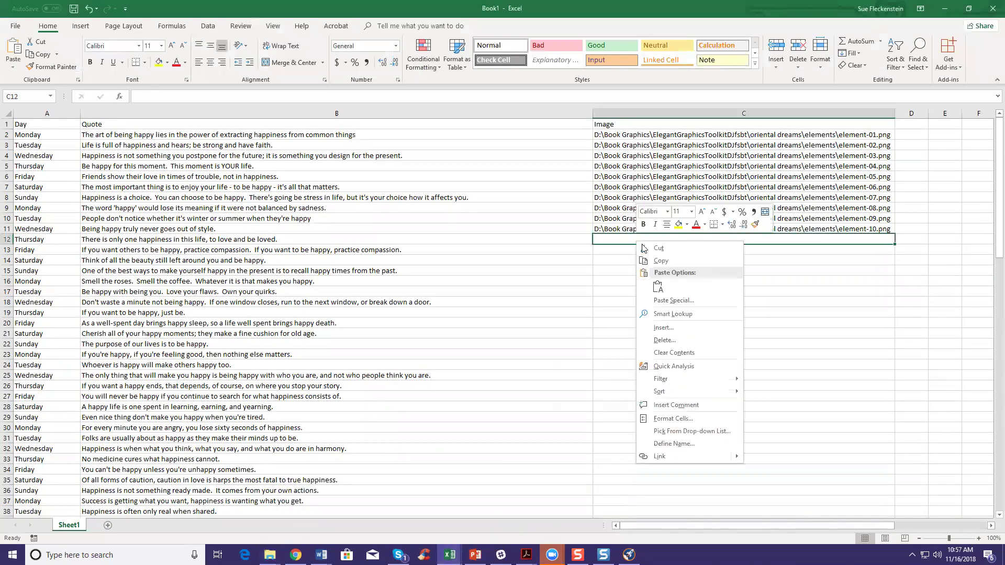
left_click(657, 287)
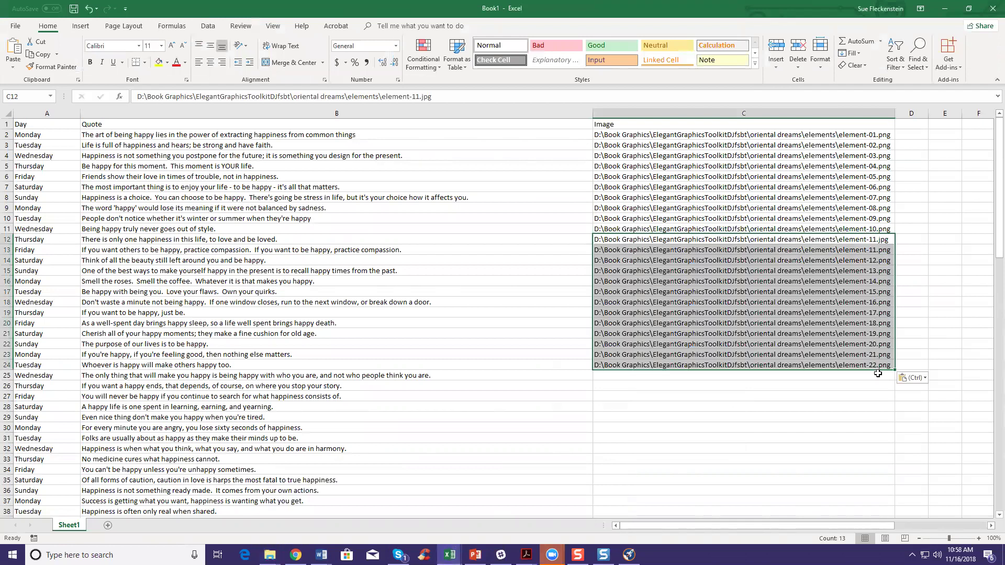
Step: Select C25 for the next paths, then in the elements folder copy the paths of the second element-23 through element-30
left_click(750, 376)
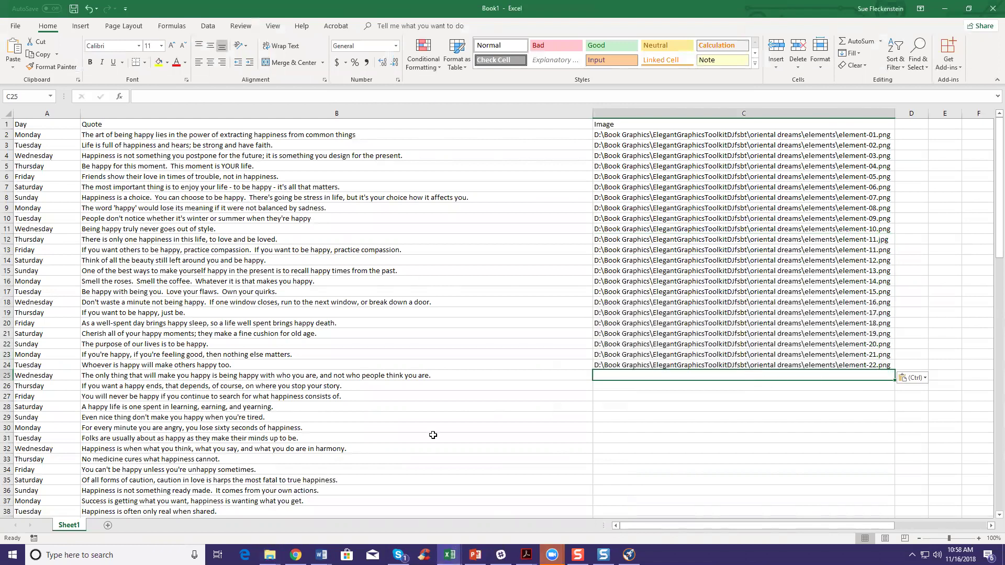
left_click(270, 555)
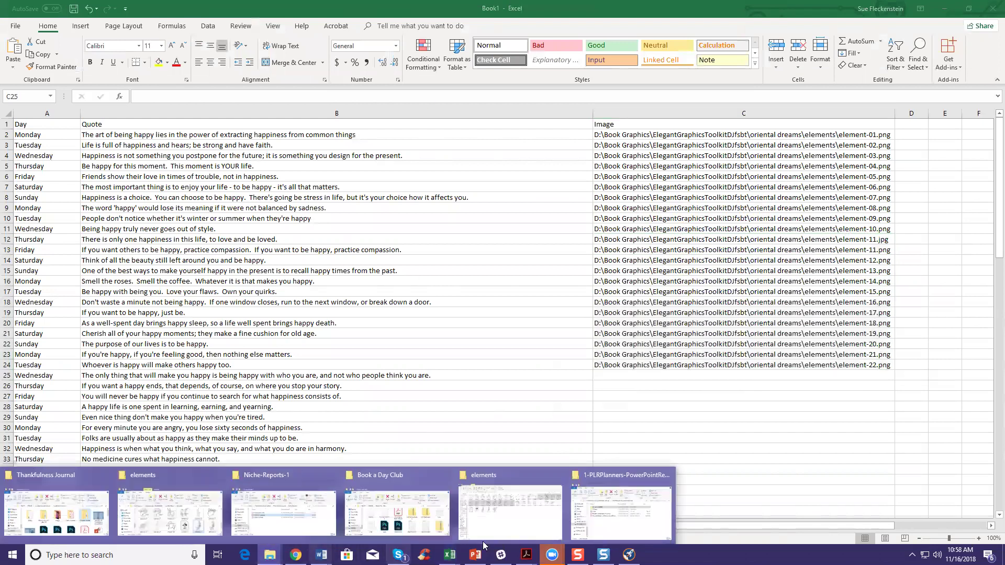
left_click(513, 534)
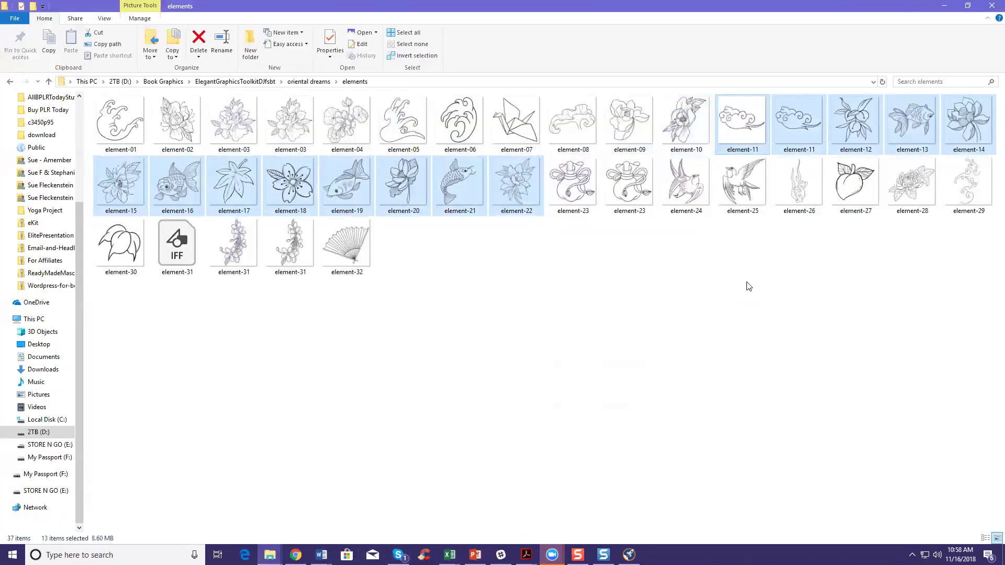
left_click(626, 198)
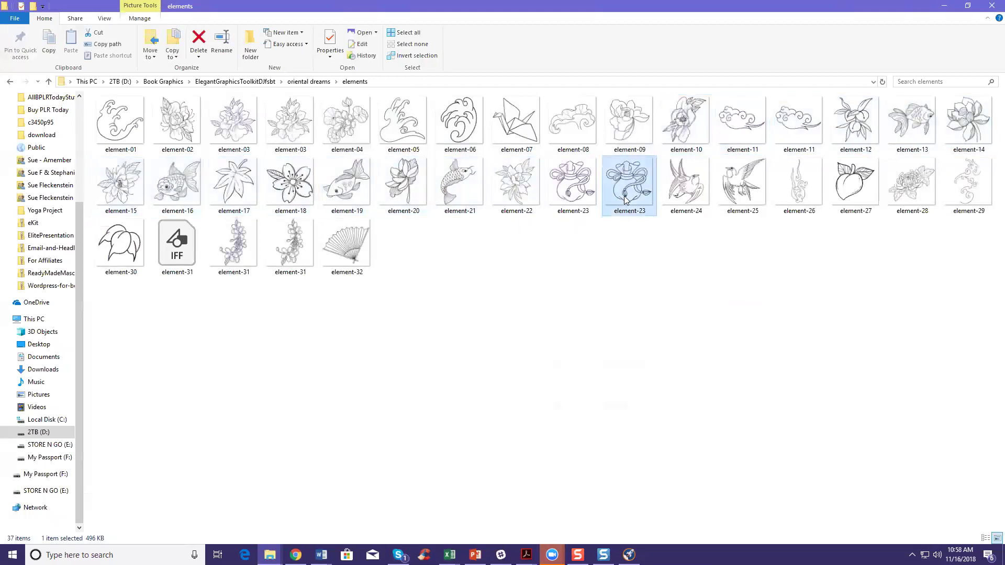
left_click(131, 254, "shift")
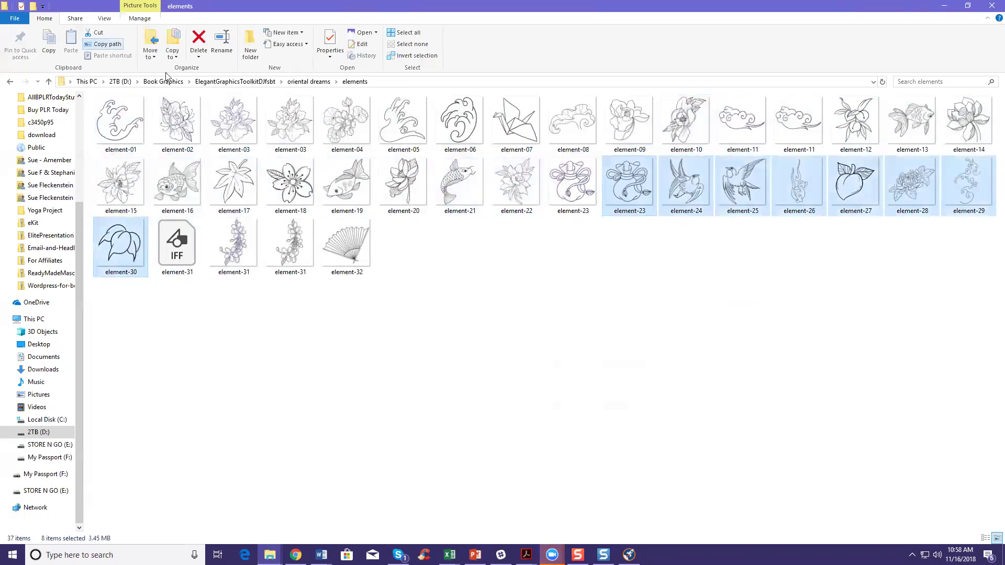
Step: Return to the Book1 workbook and paste the element-23 to element-30 paths starting at C25
left_click(450, 555)
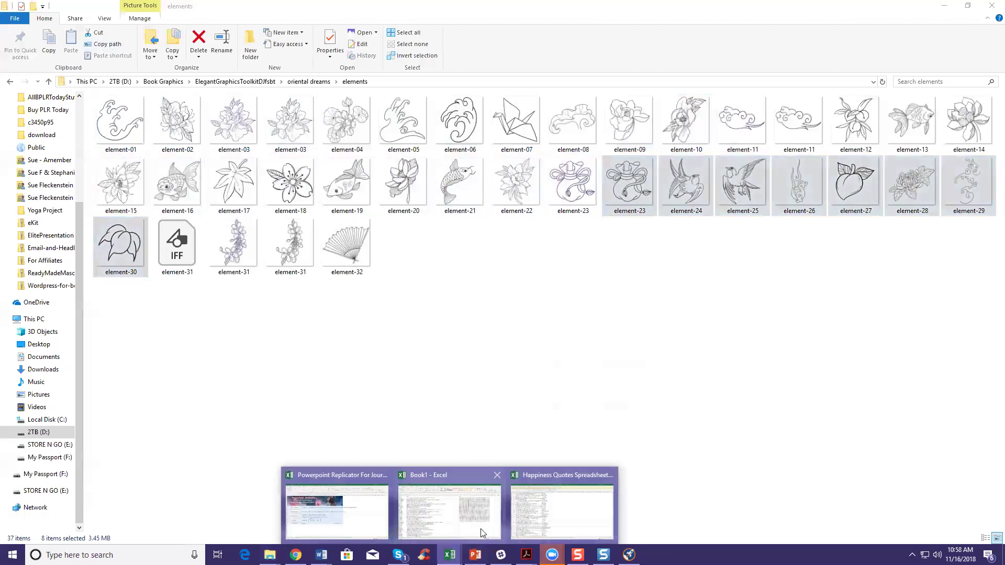
left_click(482, 533)
right_click(618, 377)
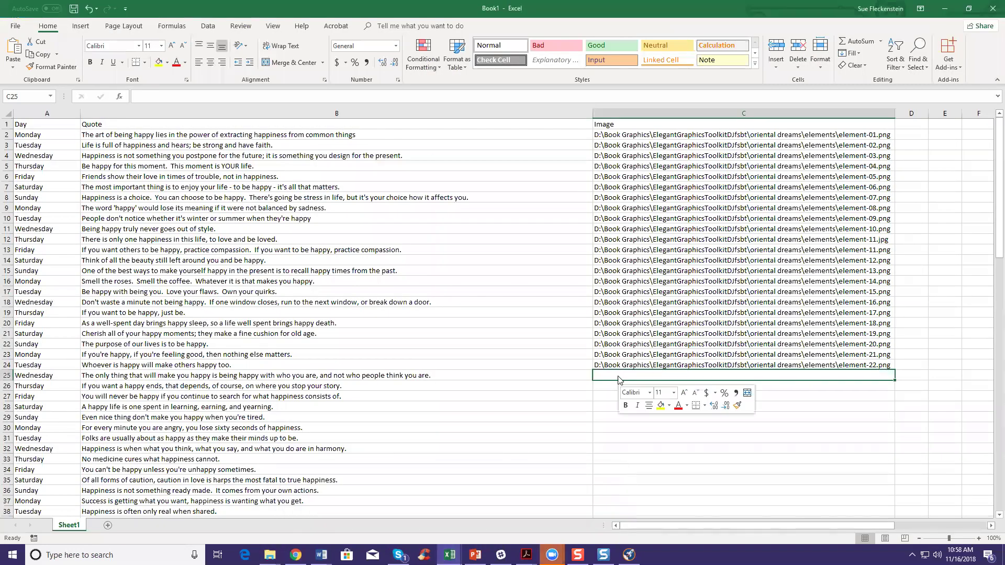
left_click(641, 201)
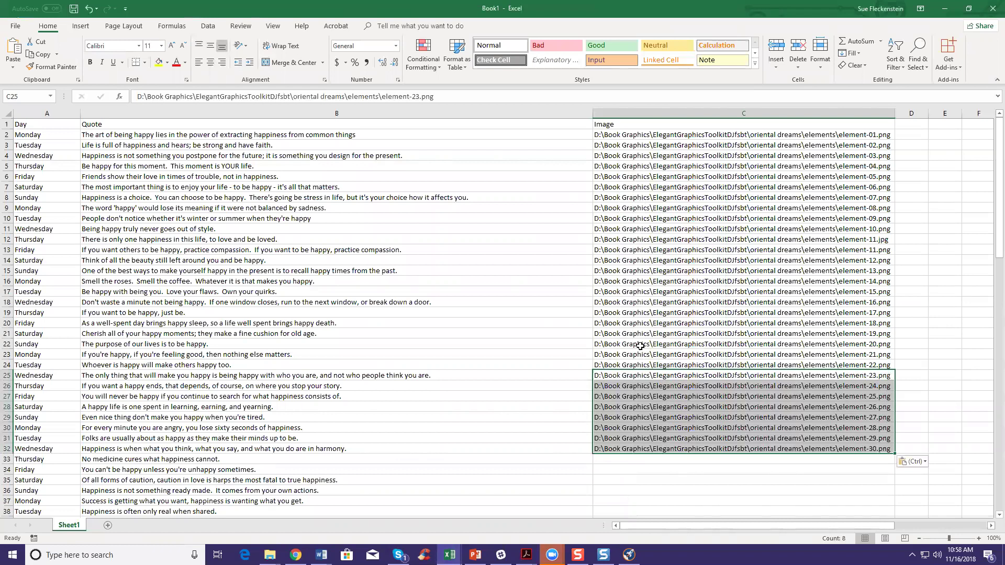
Step: Select C33 for the next paths, then in the elements folder copy the paths of the last element-31 image and element-32
left_click(618, 463)
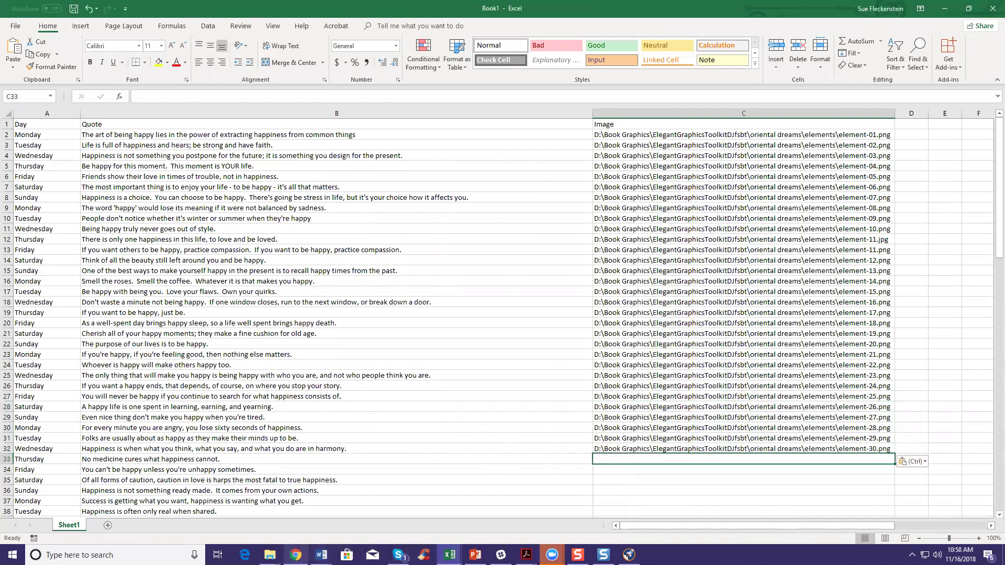
mouse_move(270, 555)
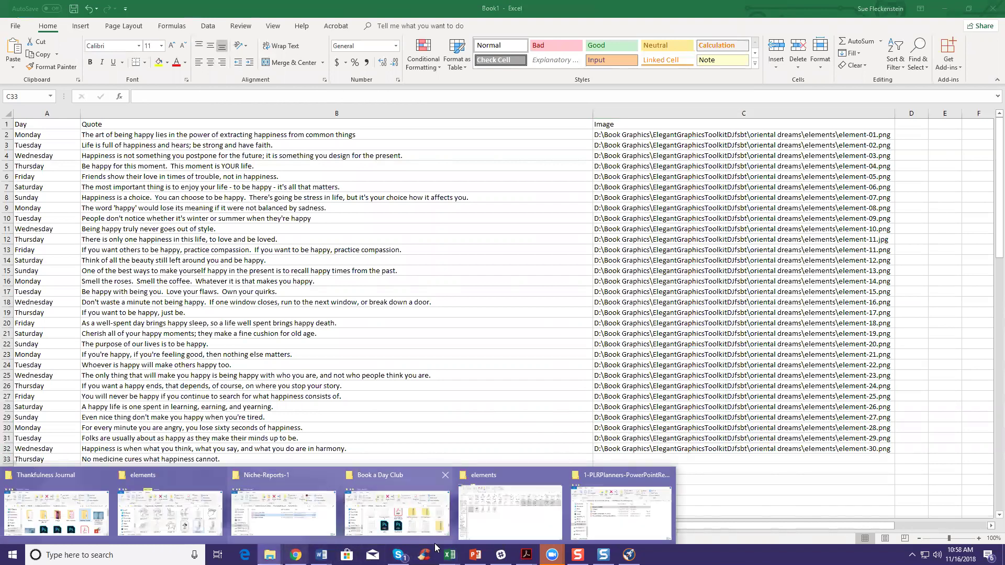
left_click(508, 502)
left_click(273, 345)
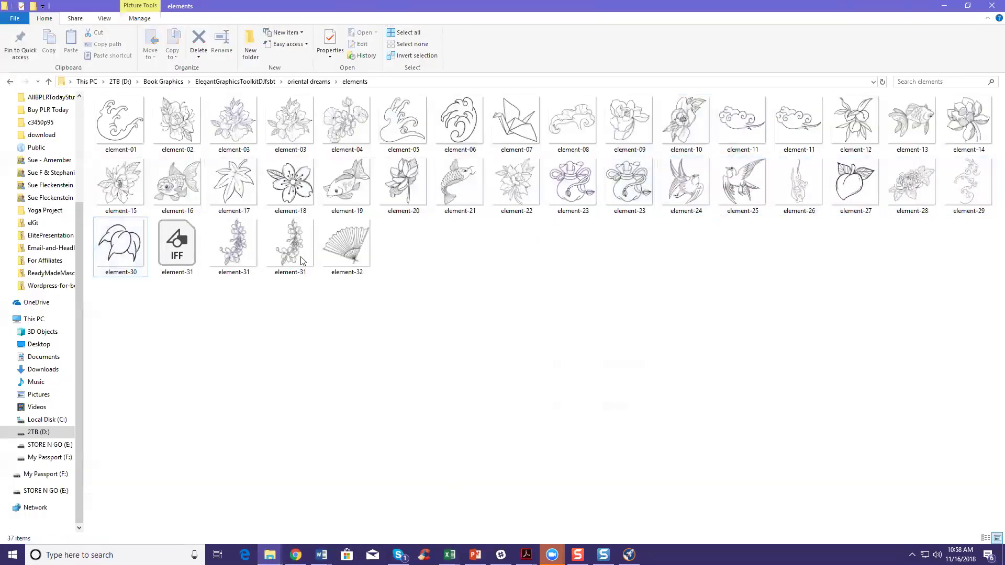
left_click(301, 260)
left_click(352, 257, "ctrl")
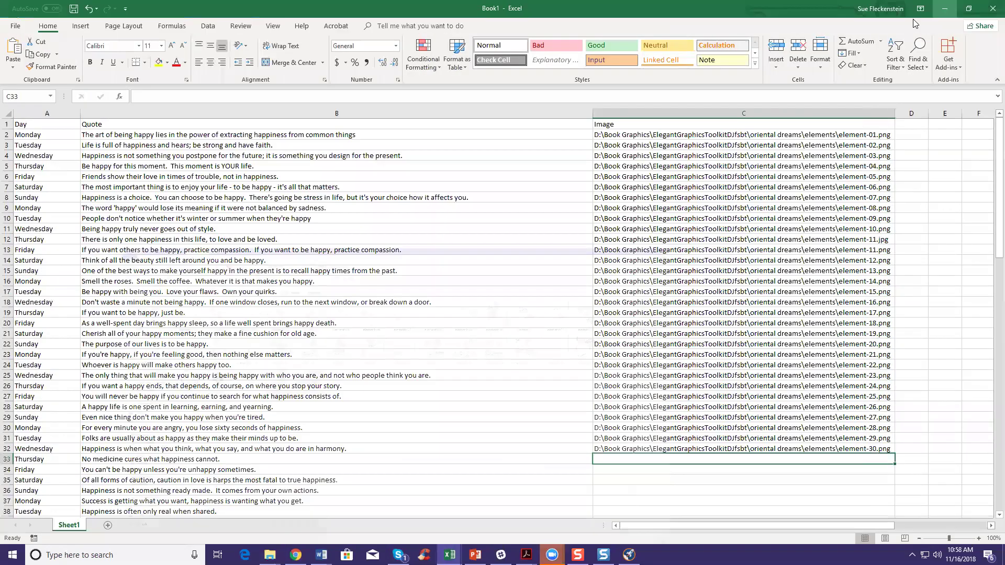
Step: Return to the Book1 workbook and paste the element-31 and element-32 paths starting at C33
left_click(944, 6)
right_click(639, 462)
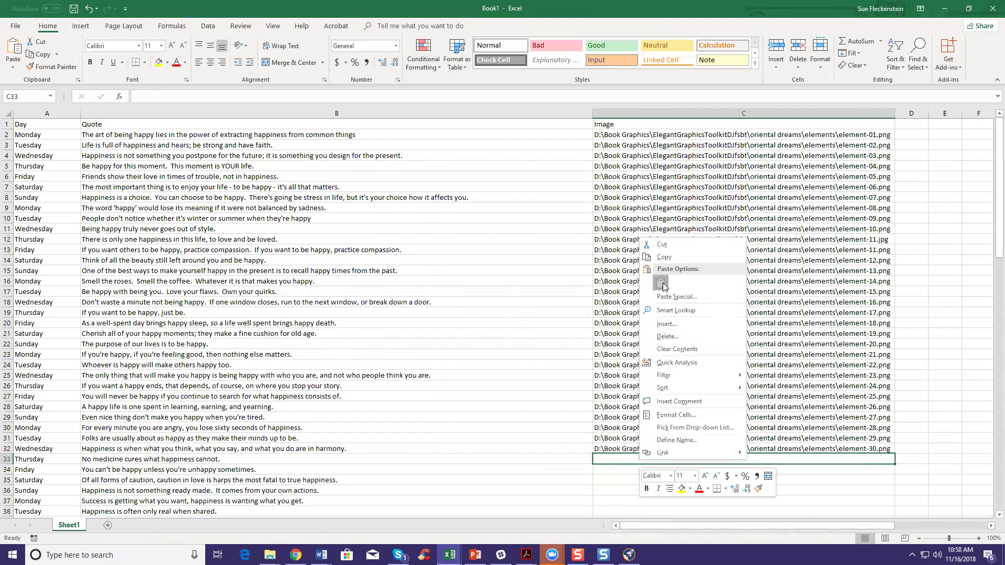
left_click(662, 284)
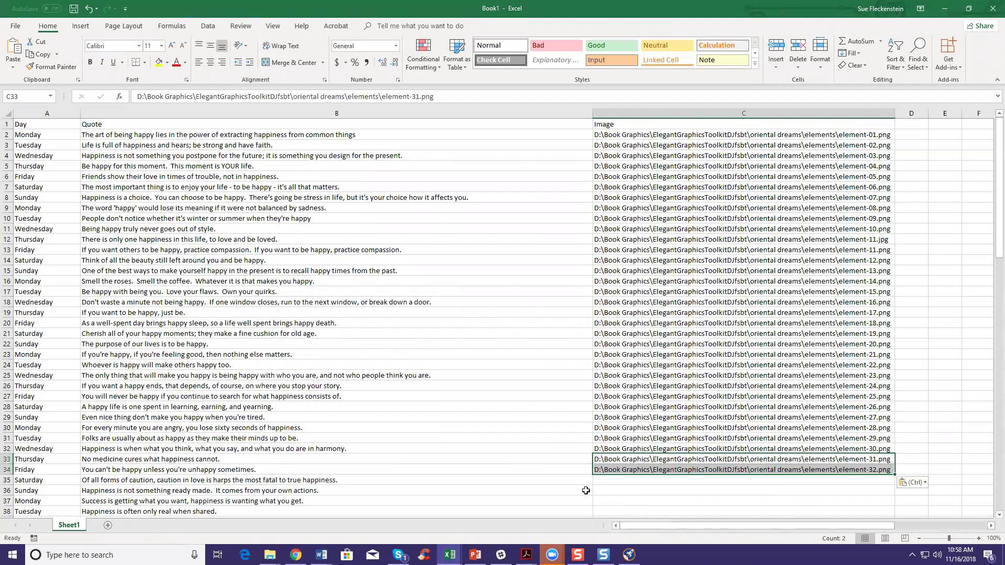
Step: Copy the full set of image paths in C2:C34 and paste it into the Image column starting at C35
left_click(638, 136)
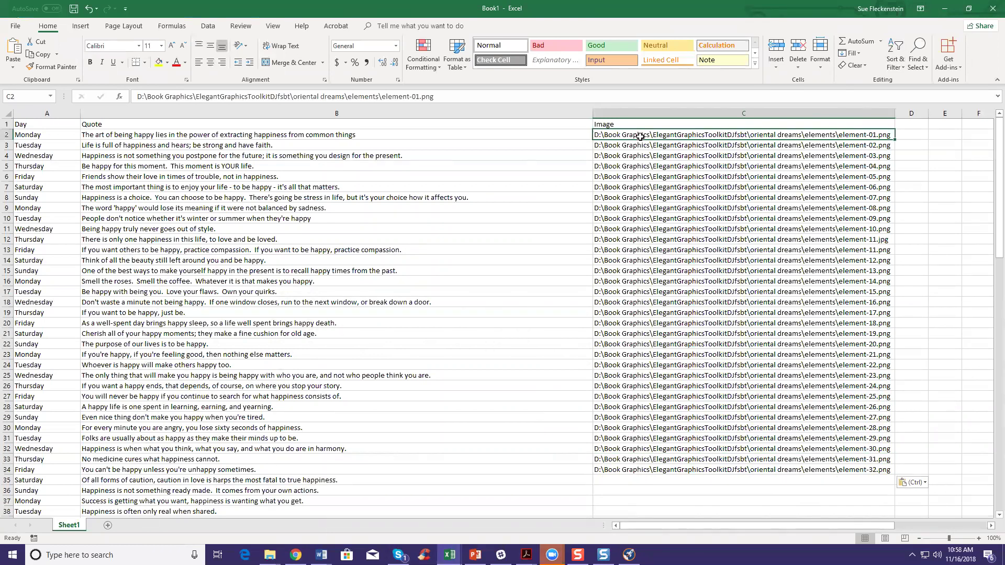
left_click(629, 472, "shift")
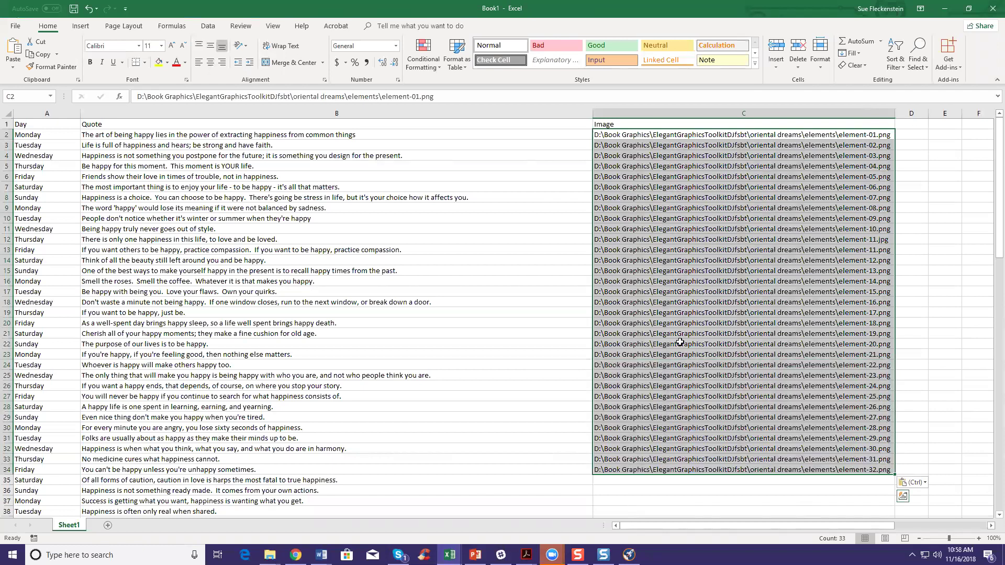
right_click(696, 287)
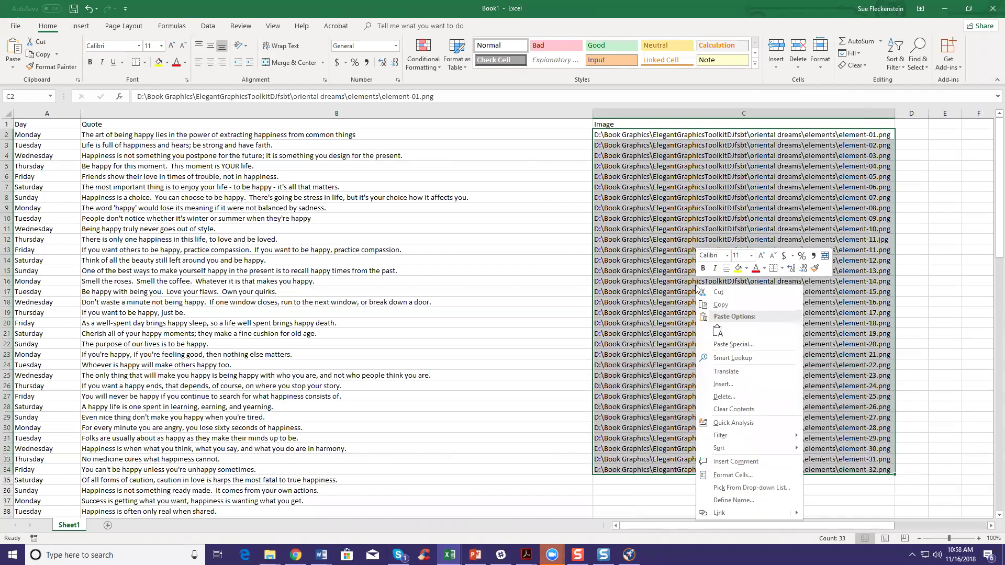
left_click(722, 306)
scroll(719, 341, "down", 5)
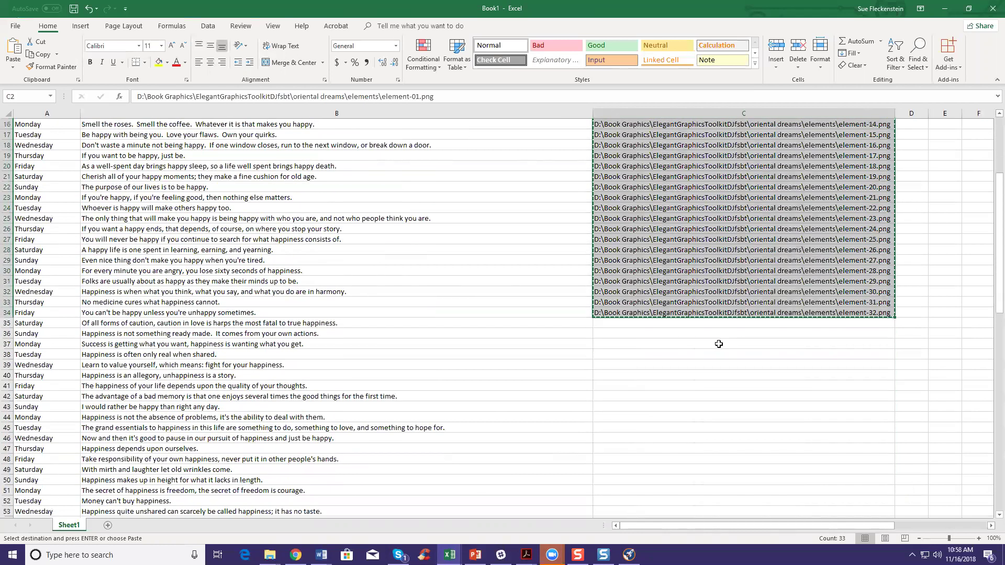
left_click(637, 324)
right_click(636, 323)
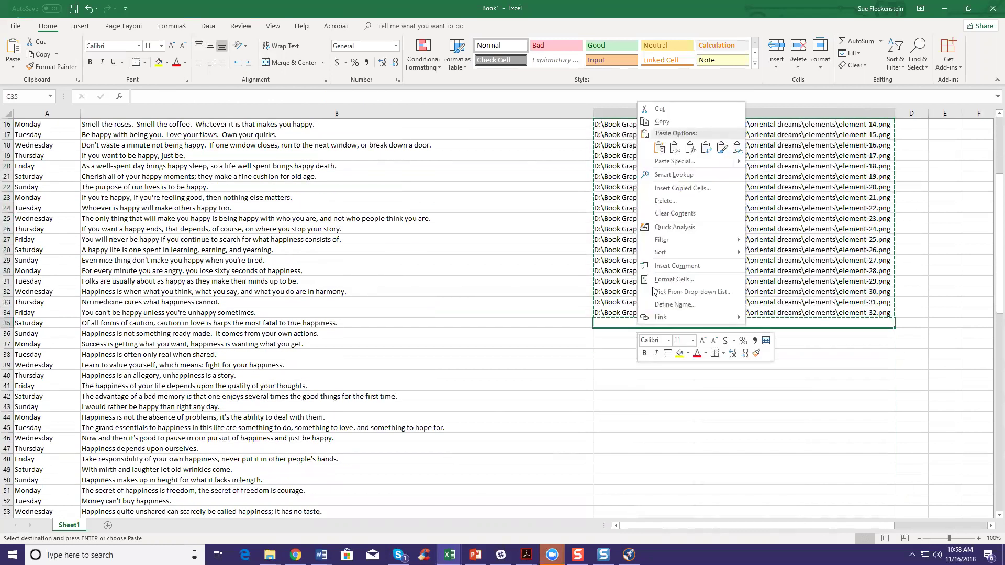
left_click(659, 147)
Step: Paste the copied set of image paths once more, starting at C68
scroll(521, 342, "down", 3)
scroll(521, 342, "down", 9)
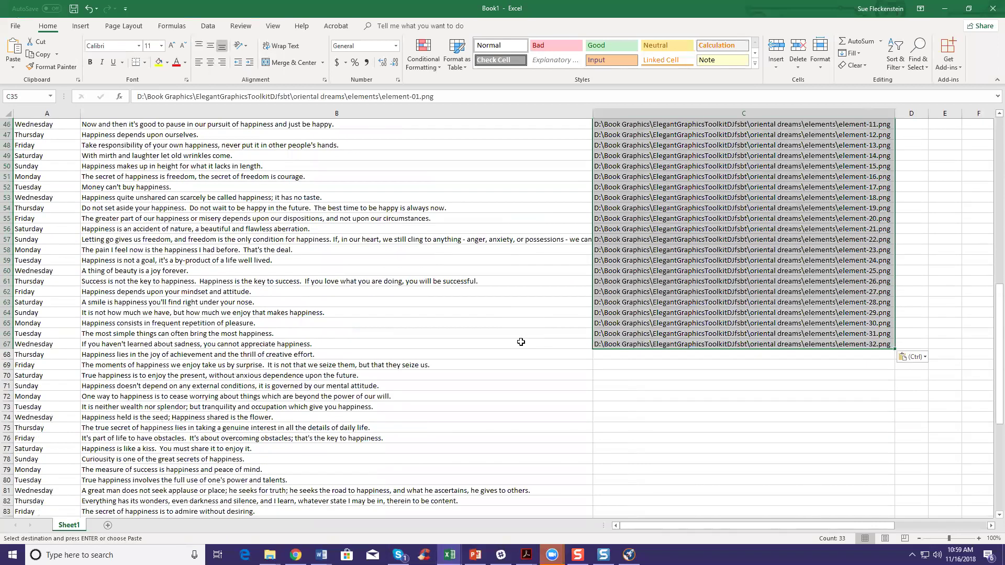
left_click(609, 291)
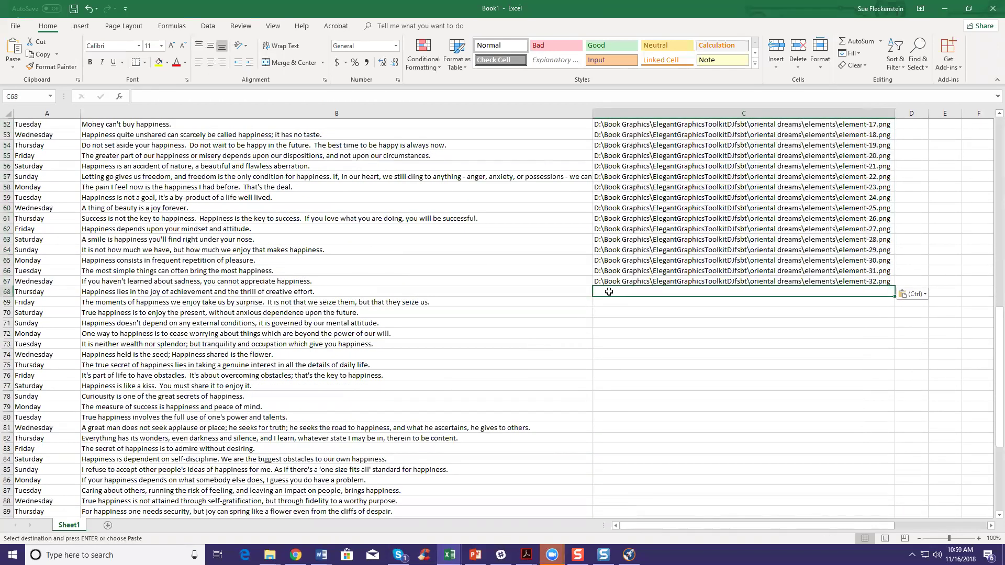
right_click(609, 292)
left_click(629, 341)
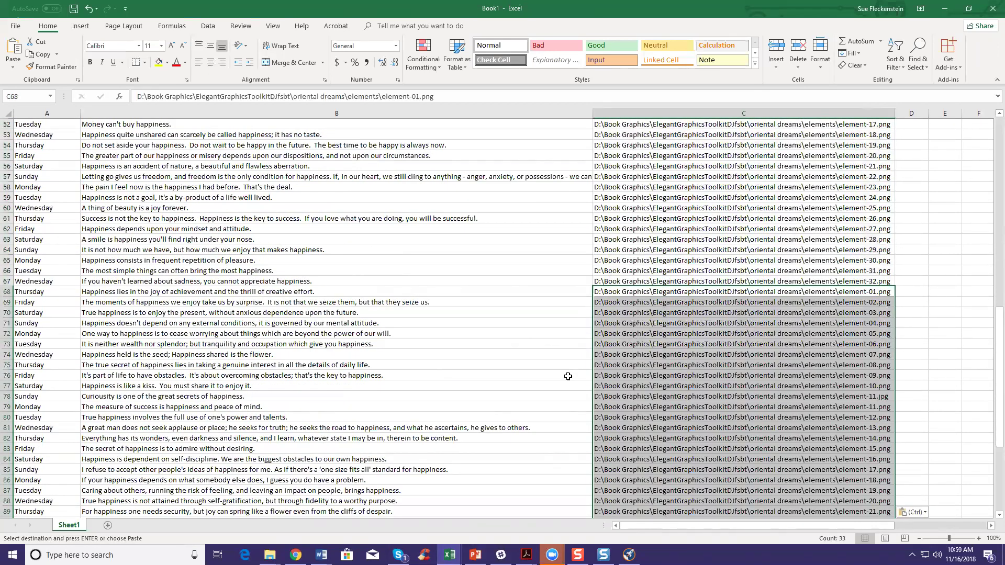
Step: Clear the surplus image path in C100, below the last quote row
scroll(568, 377, "down", 5)
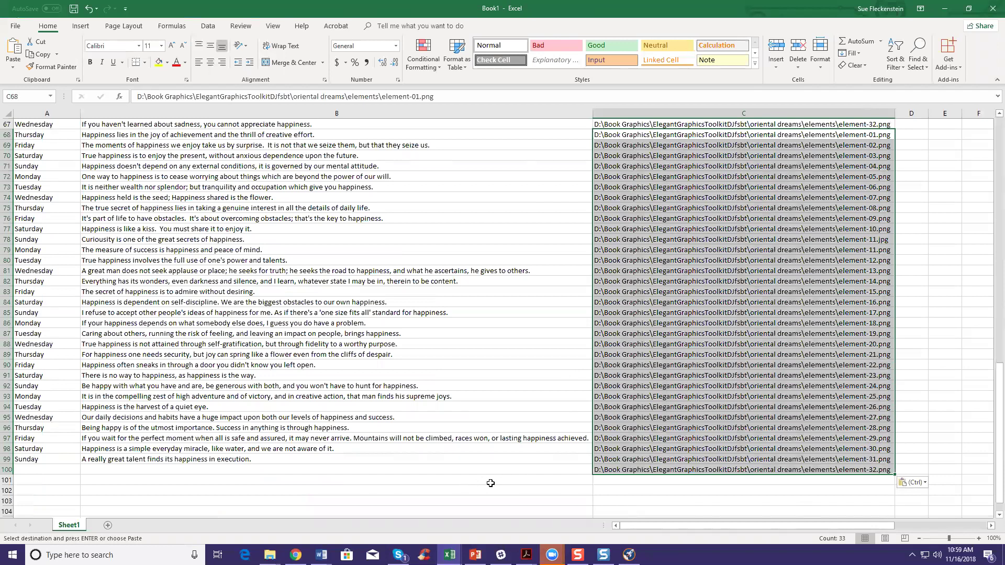
left_click(623, 471)
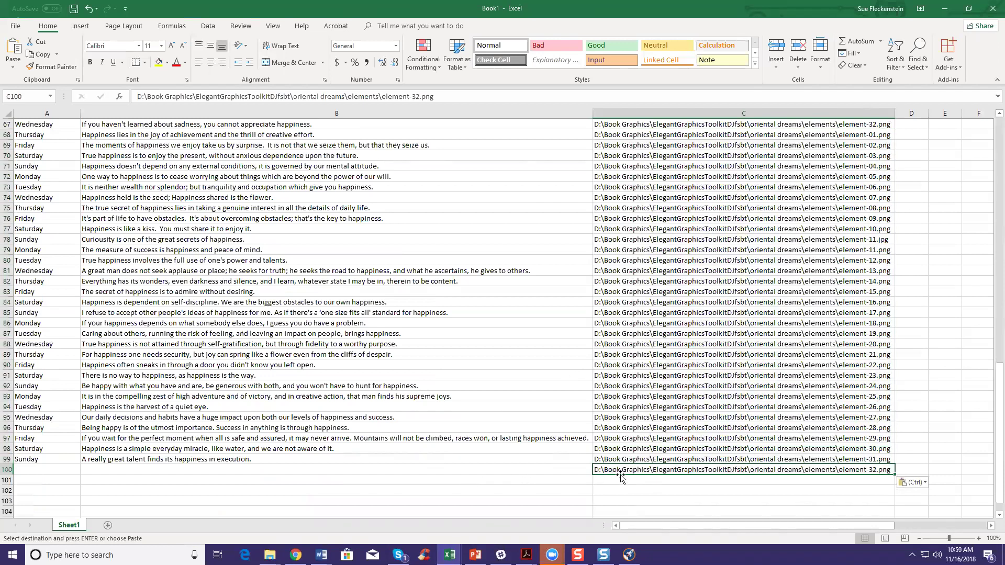
key("Delete")
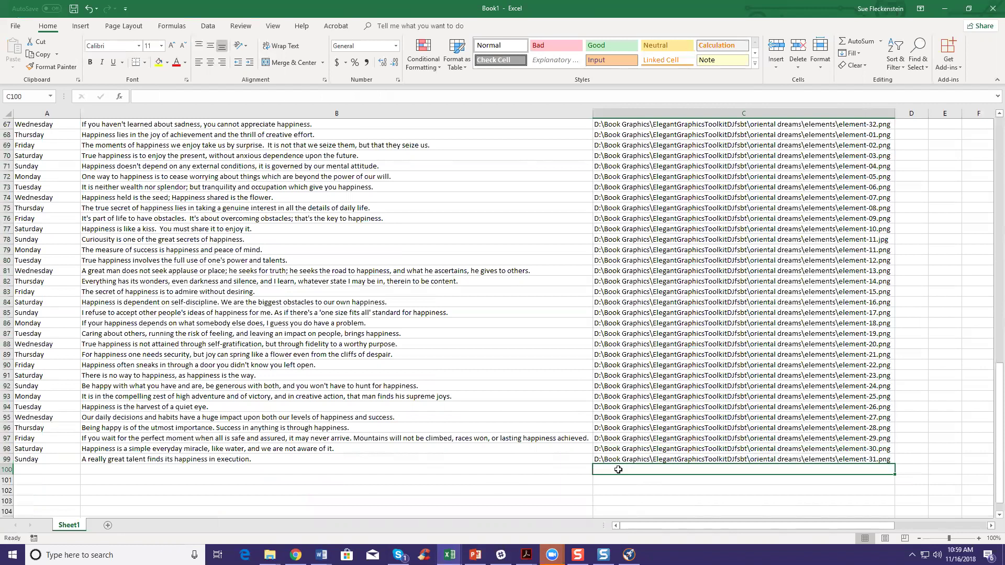
left_click(623, 481)
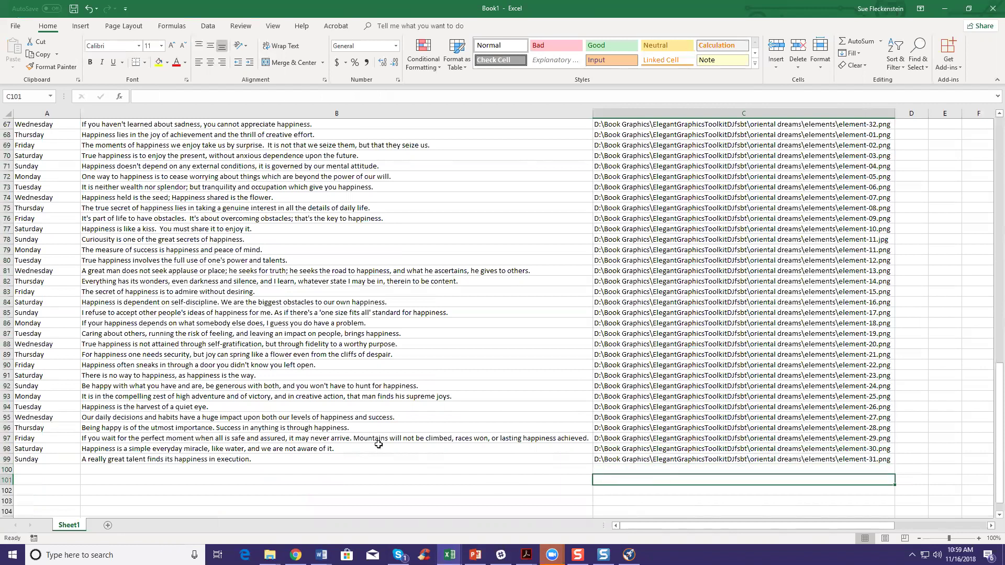
Step: Start saving the workbook under a new name and browse to the PowerPoint Replicator folder on My Passport (F:)
scroll(652, 381, "up", 4)
scroll(652, 382, "up", 18)
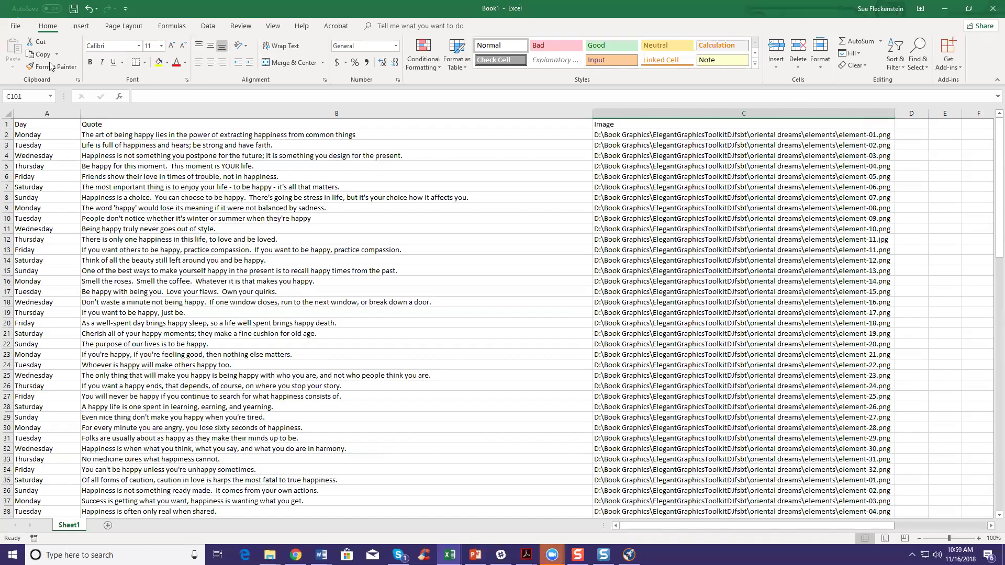
left_click(74, 8)
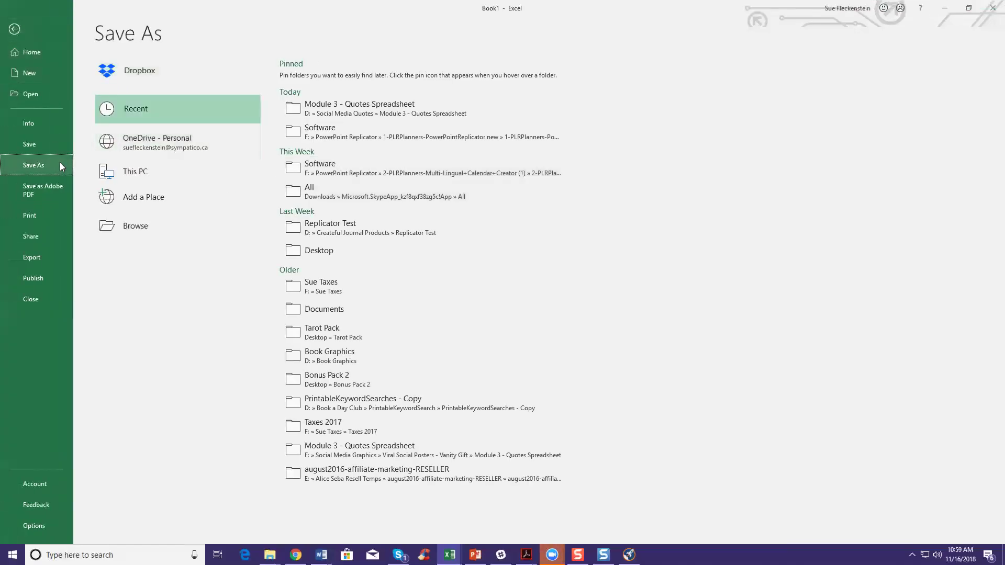
left_click(14, 29)
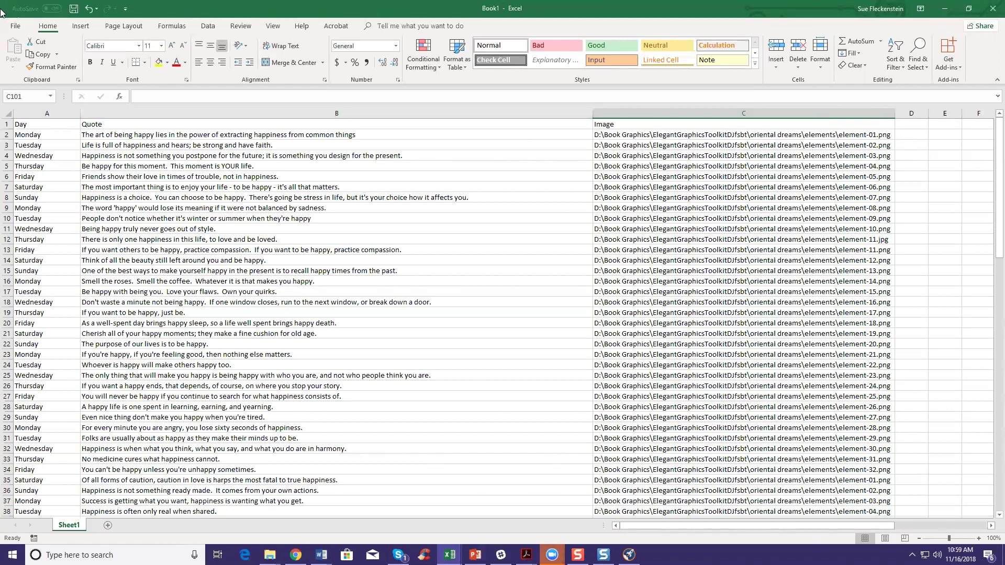
left_click(14, 27)
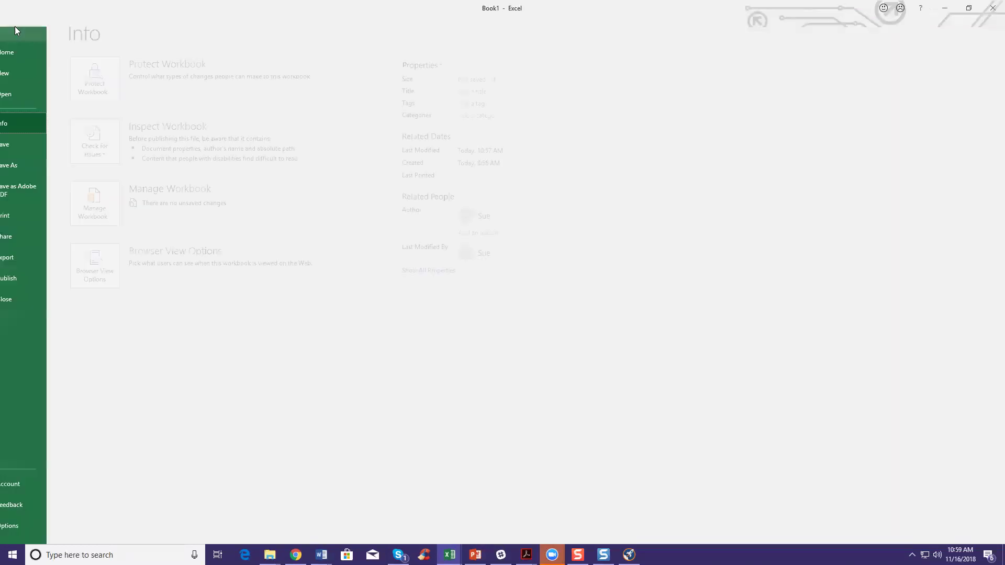
left_click(20, 167)
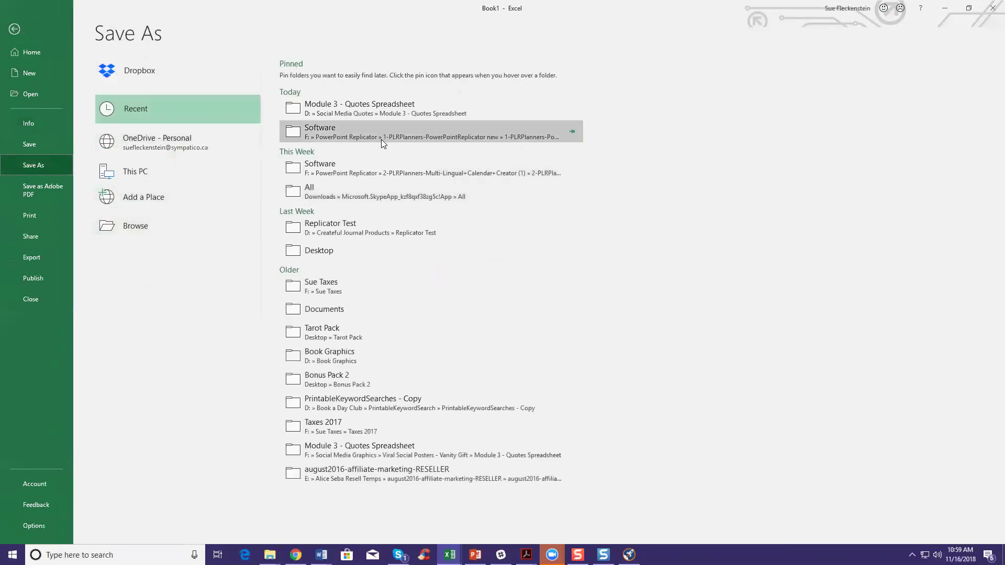
left_click(147, 227)
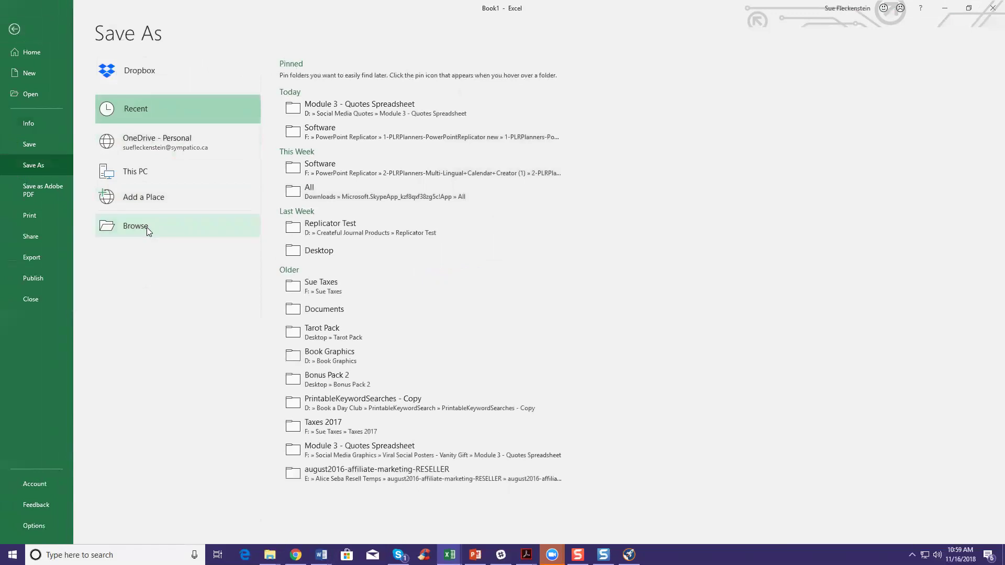
scroll(49, 157, "down", 1)
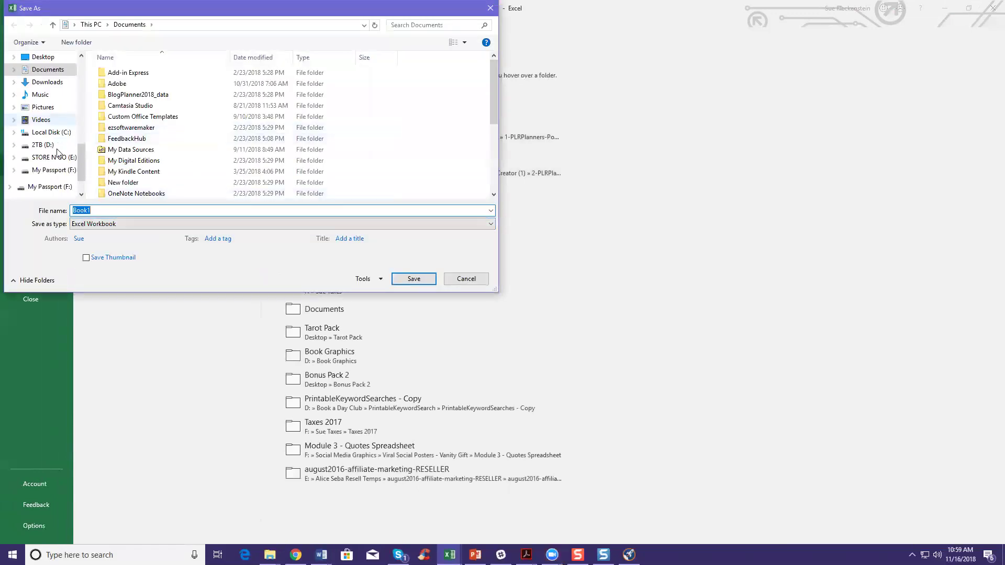
left_click(53, 171)
scroll(160, 151, "down", 8)
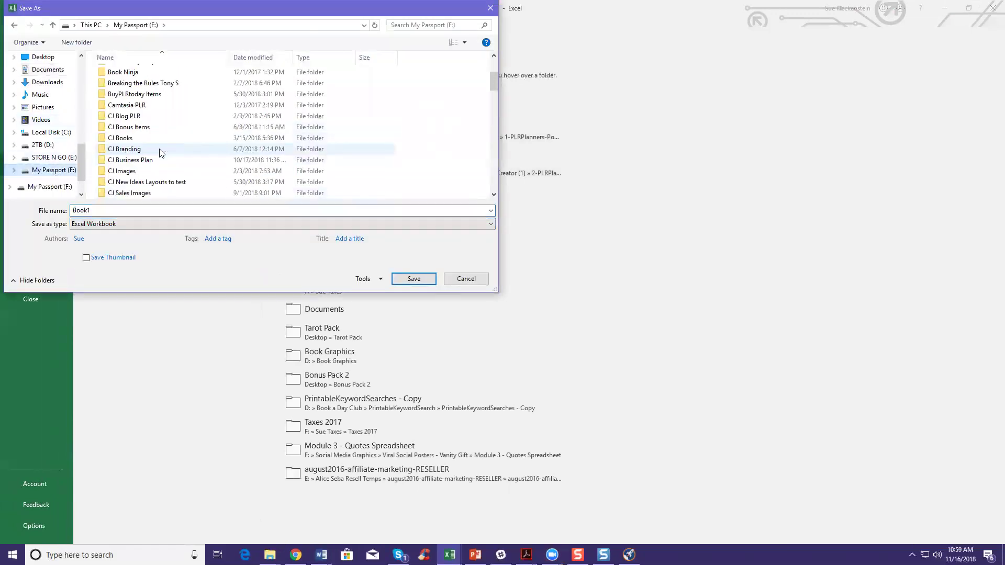
scroll(160, 152, "down", 3)
scroll(162, 152, "down", 1)
double_click(165, 150)
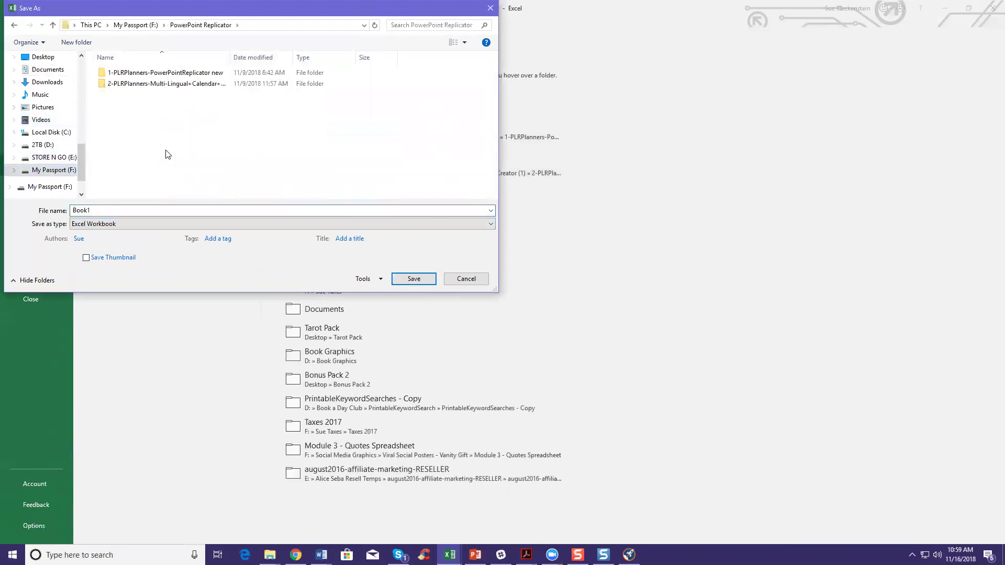
Step: Name the workbook Video Test and save it as an Excel Workbook
double_click(114, 212)
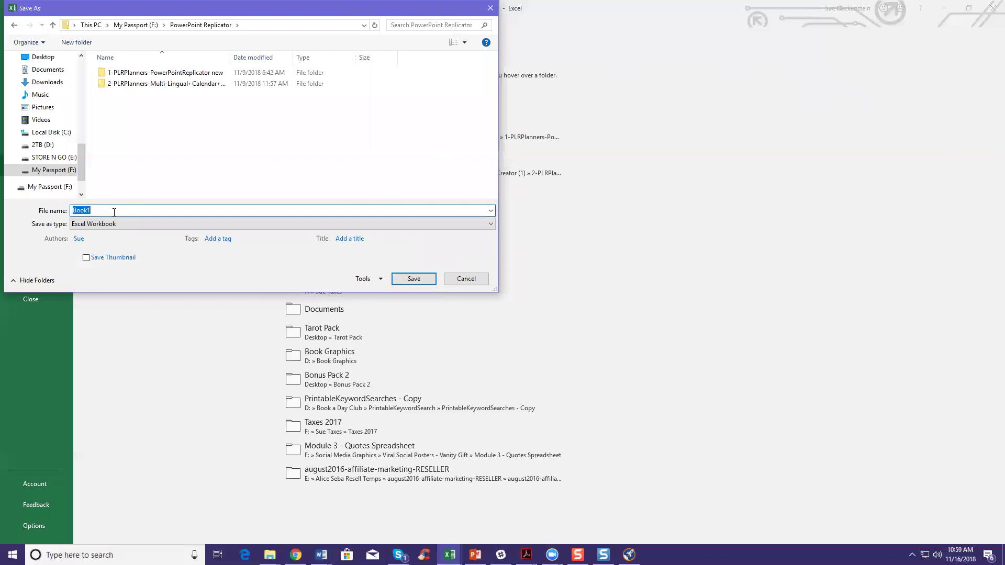
type("Video Test")
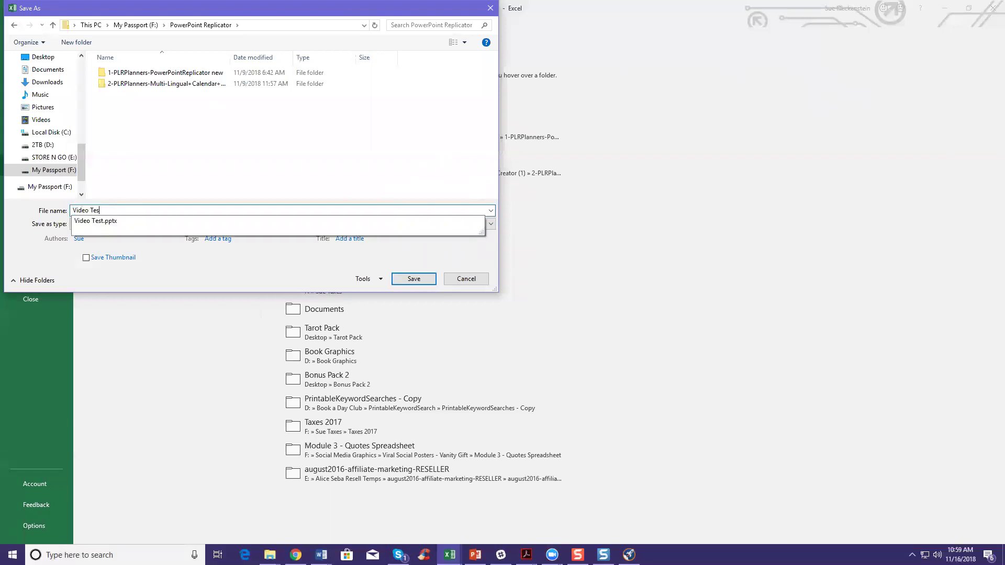
left_click(407, 282)
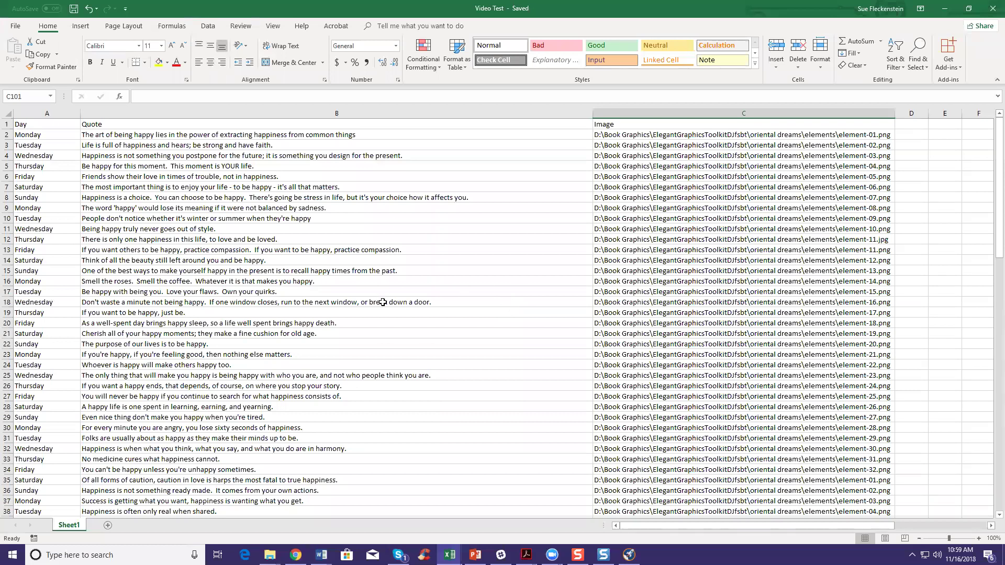
Step: Switch to the PowerPoint Replicator guide PDF in Acrobat and read from the data sheet instructions on to Lesson Four – Run the Replicator
scroll(106, 331, "down", 1)
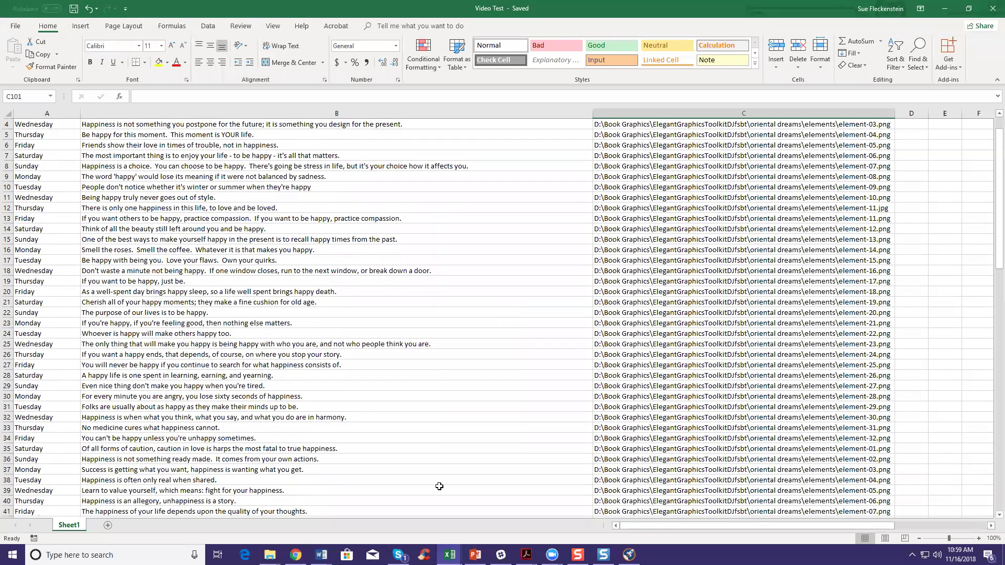
left_click(527, 554)
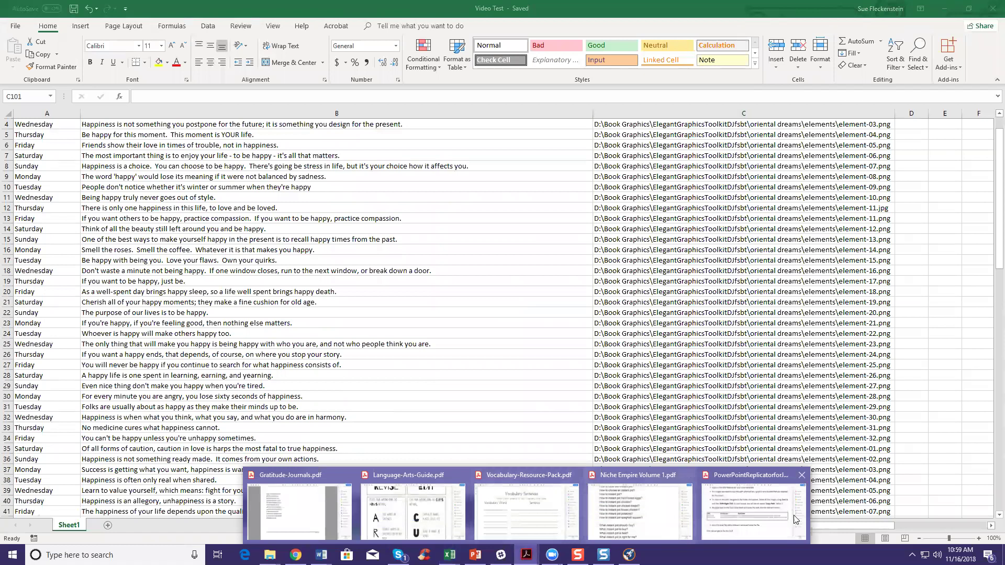
left_click(785, 516)
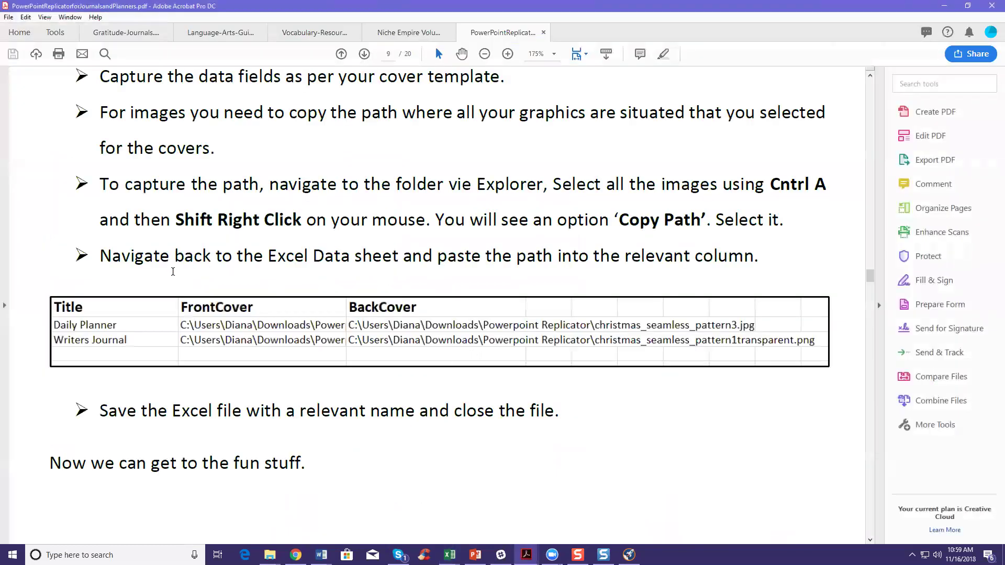
scroll(175, 272, "up", 1)
scroll(99, 278, "down", 1)
scroll(171, 246, "down", 1)
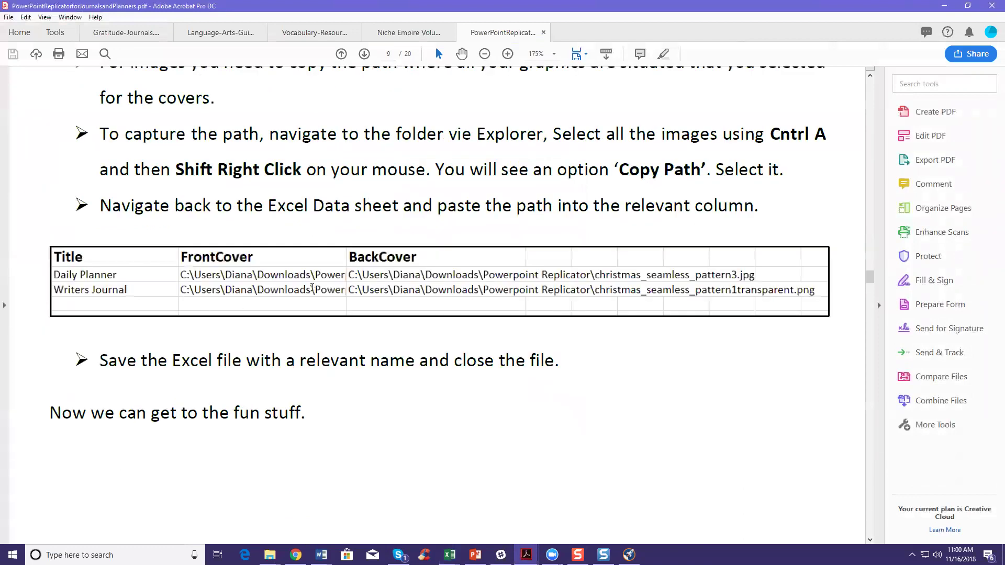
scroll(312, 287, "down", 10)
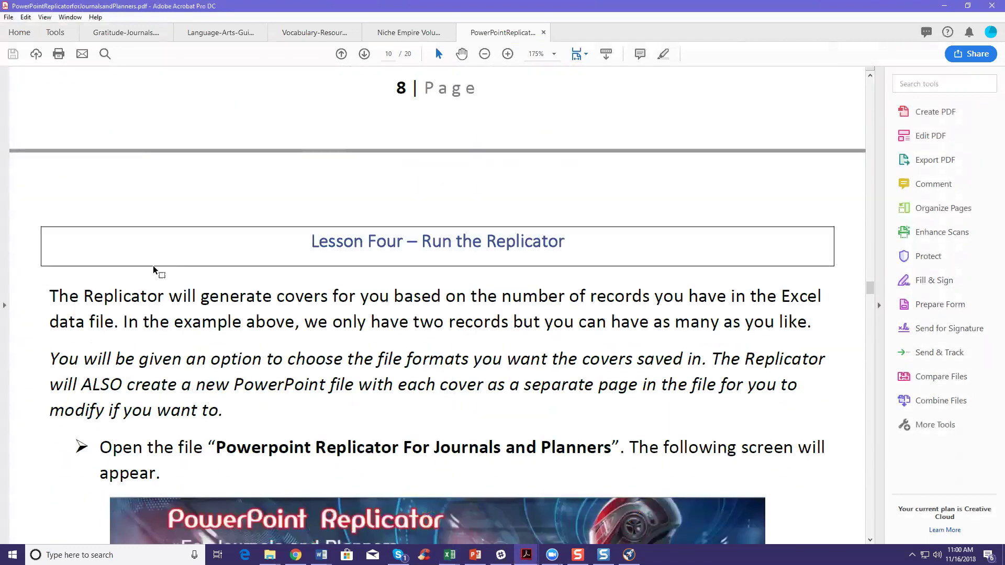
Step: Read the Lesson Four instructions on selecting the PowerPoint file and the Excel data file and verifying them in the Replicator
scroll(155, 269, "down", 3)
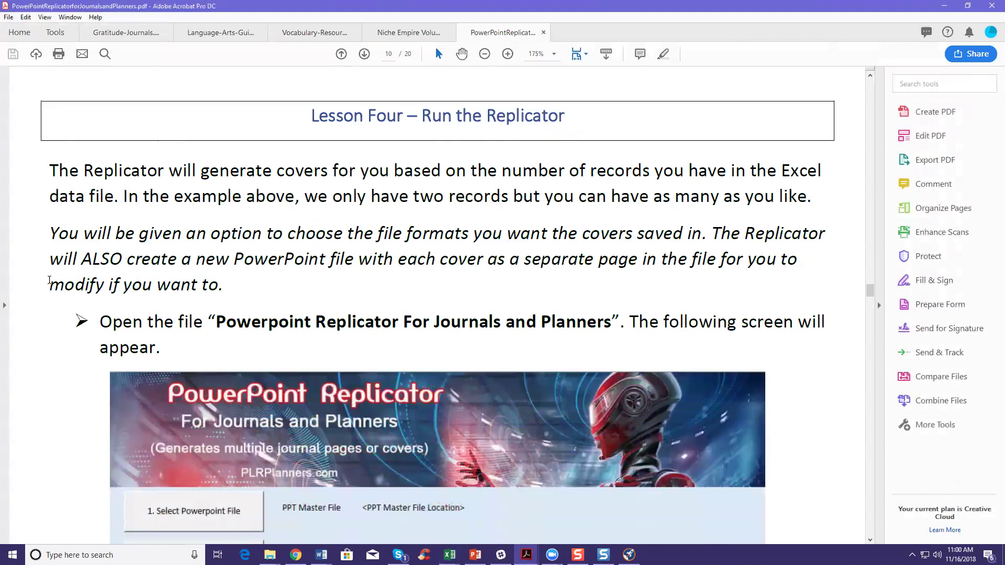
scroll(49, 283, "down", 7)
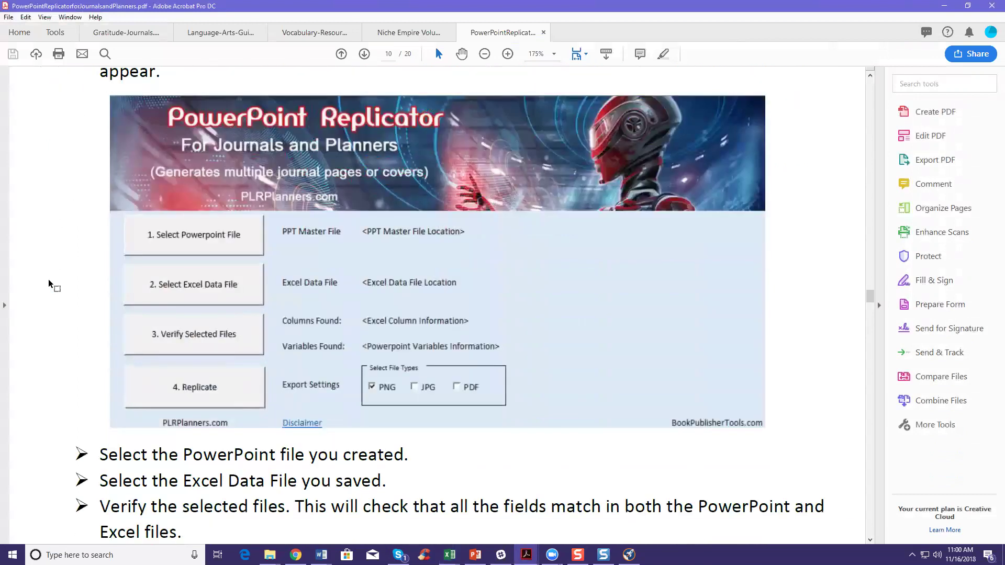
scroll(49, 284, "down", 5)
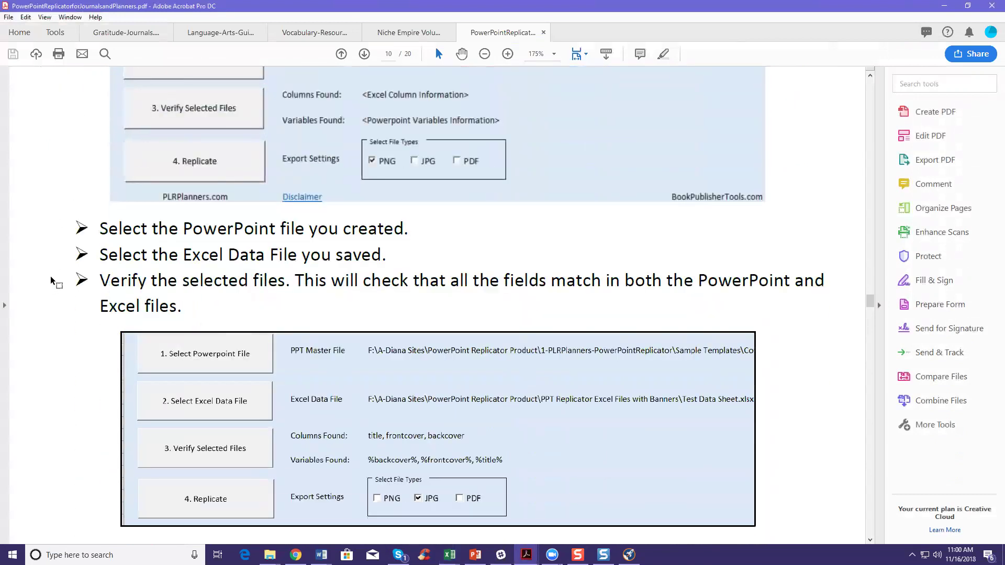
scroll(52, 283, "down", 1)
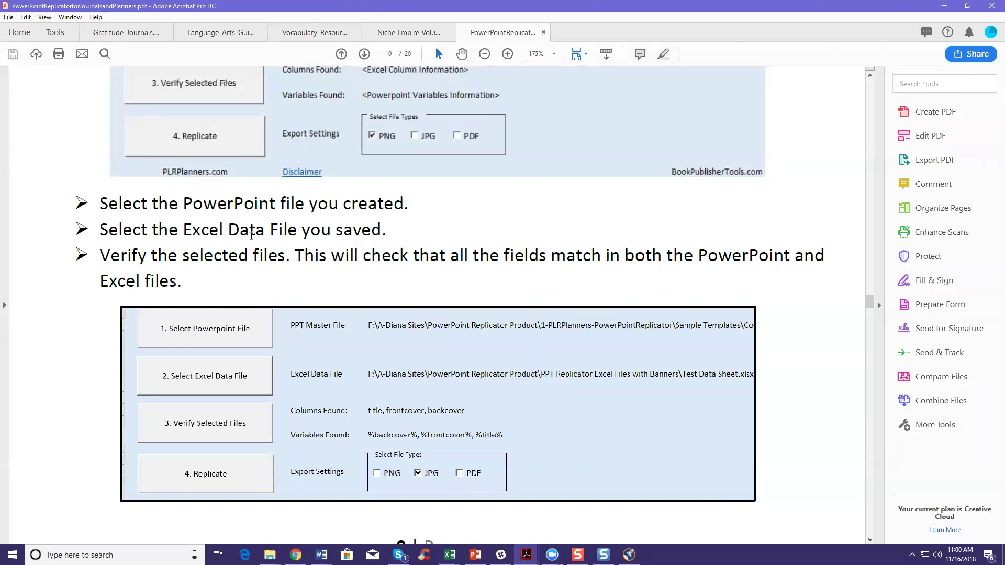
scroll(189, 272, "up", 1)
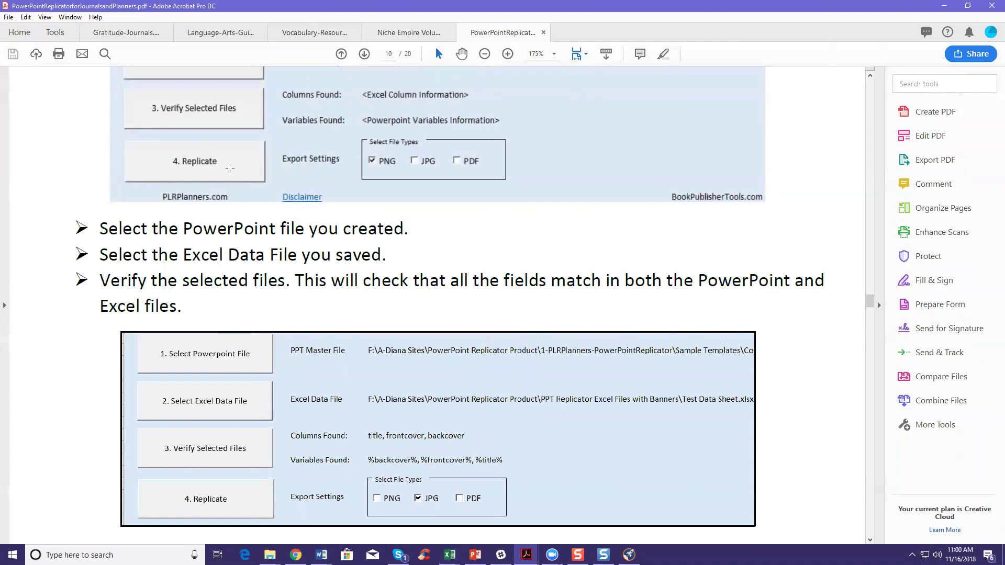
scroll(272, 271, "down", 4)
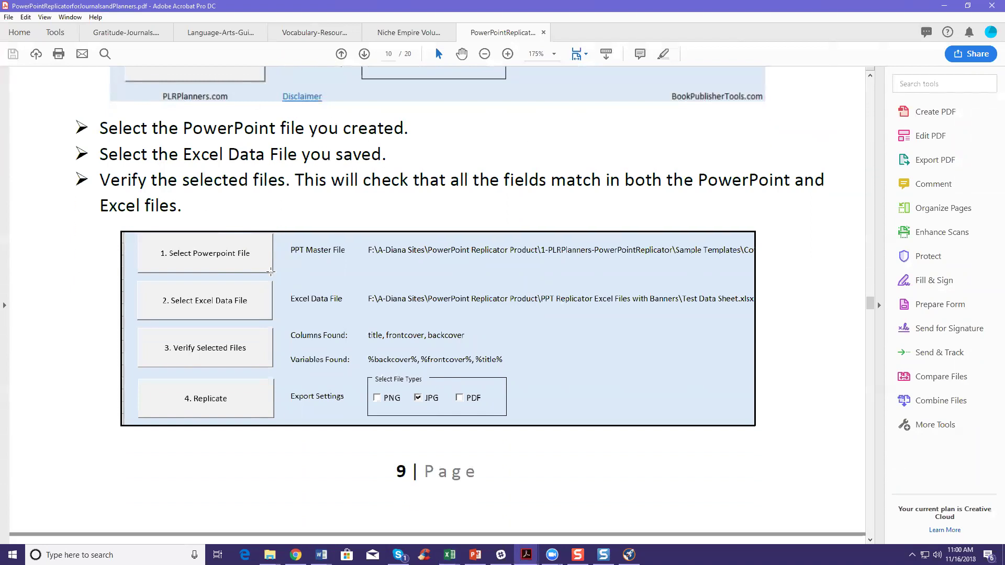
scroll(67, 295, "down", 3)
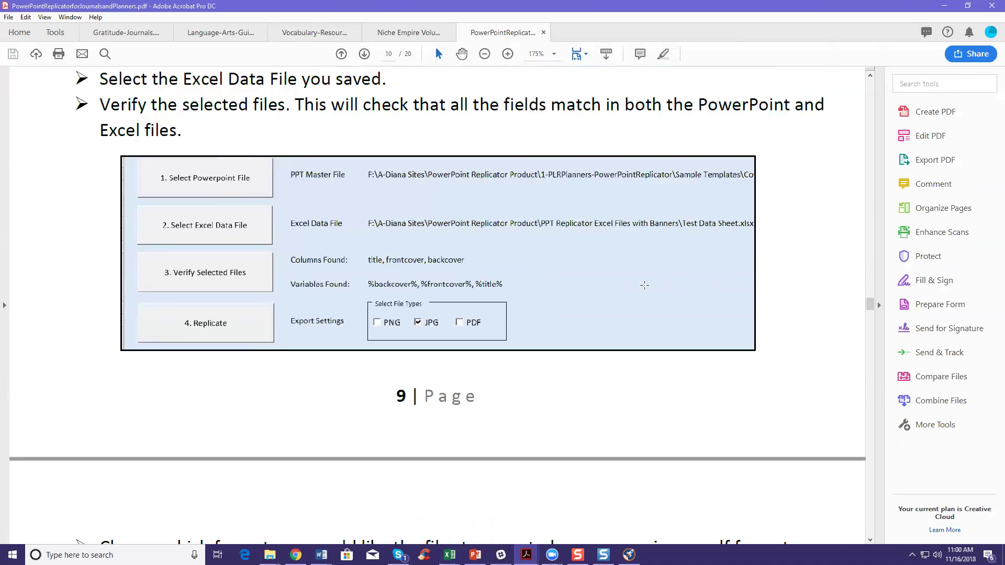
Step: Switch to the PowerPoint Replicator workbook in Excel and select the Video Test presentation in the PowerPoint Replicator folder as the master file
left_click(945, 6)
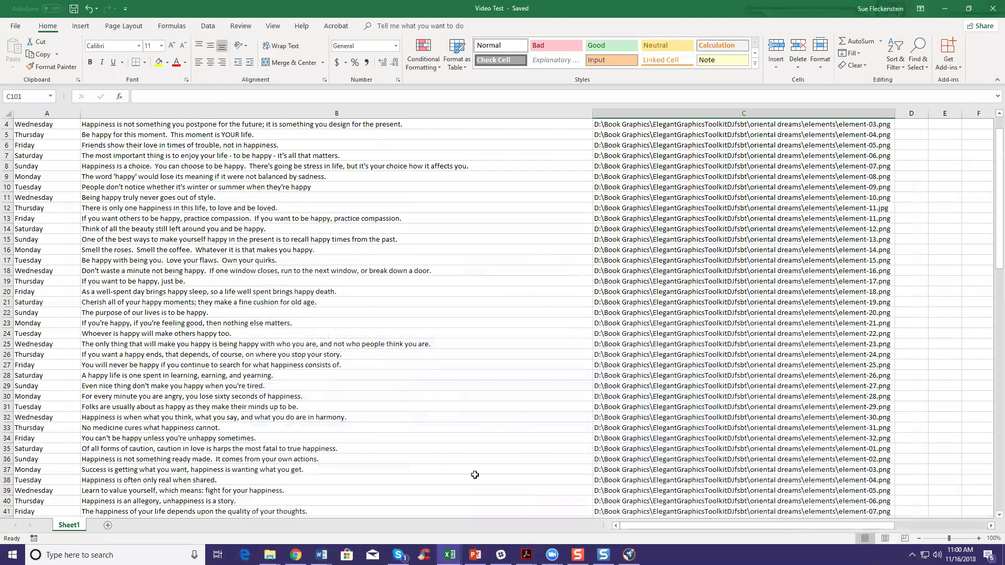
mouse_move(450, 554)
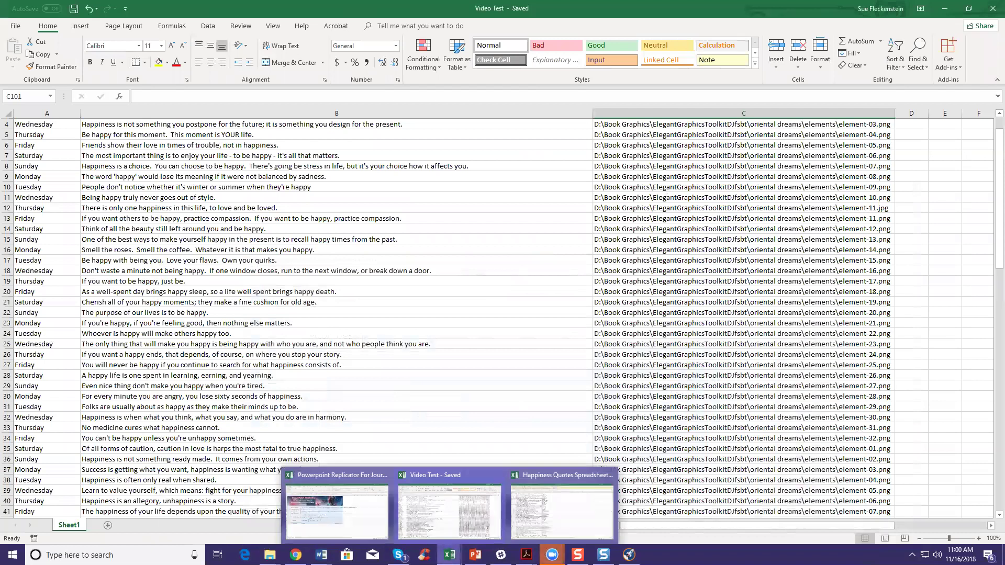
left_click(360, 524)
left_click(90, 233)
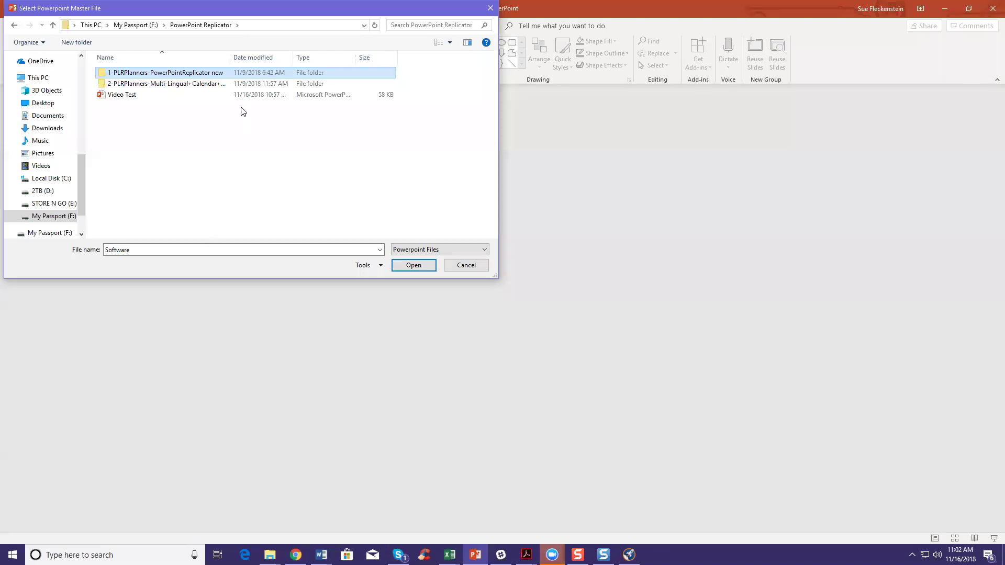
left_click(108, 96)
left_click(419, 267)
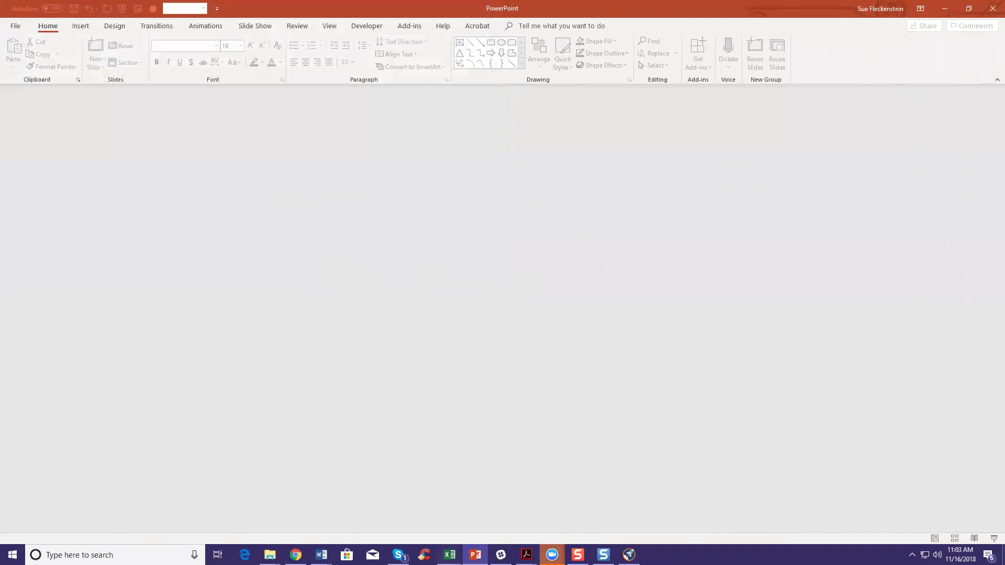
Step: Back in the Replicator workbook, select the Video Test workbook from the PowerPoint Replicator folder as the Excel data file
mouse_move(450, 554)
left_click(433, 524)
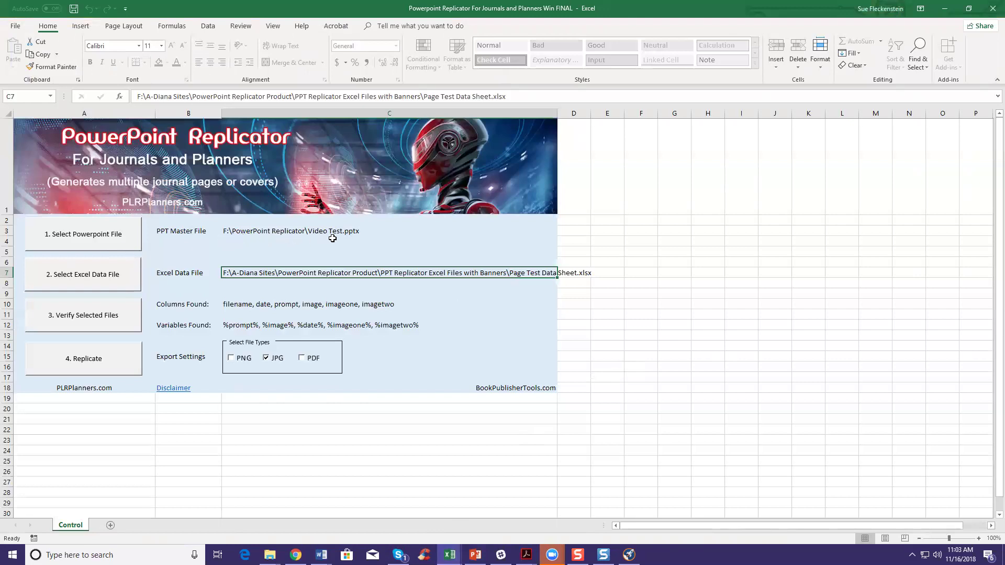
left_click(89, 282)
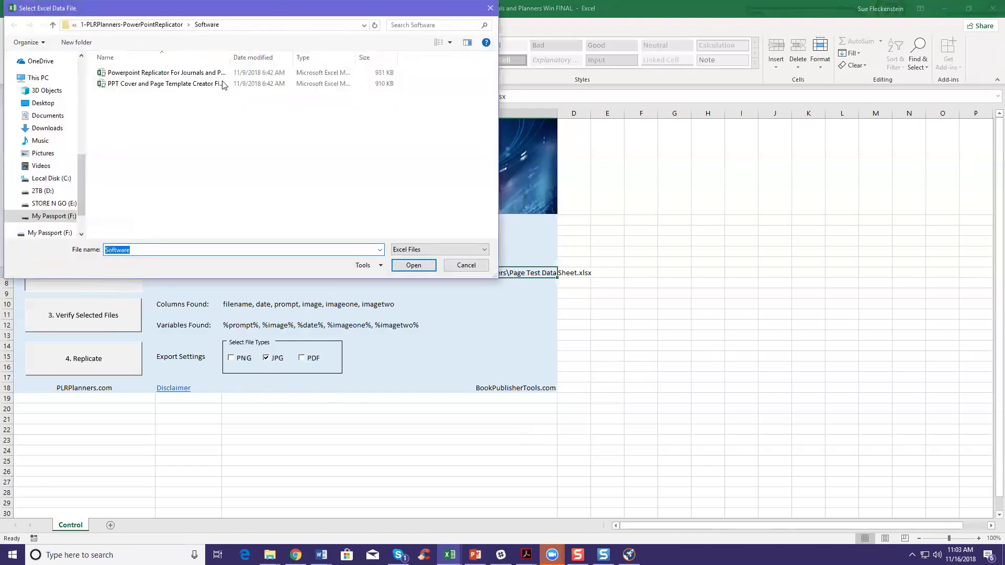
left_click(163, 25)
left_click(163, 26)
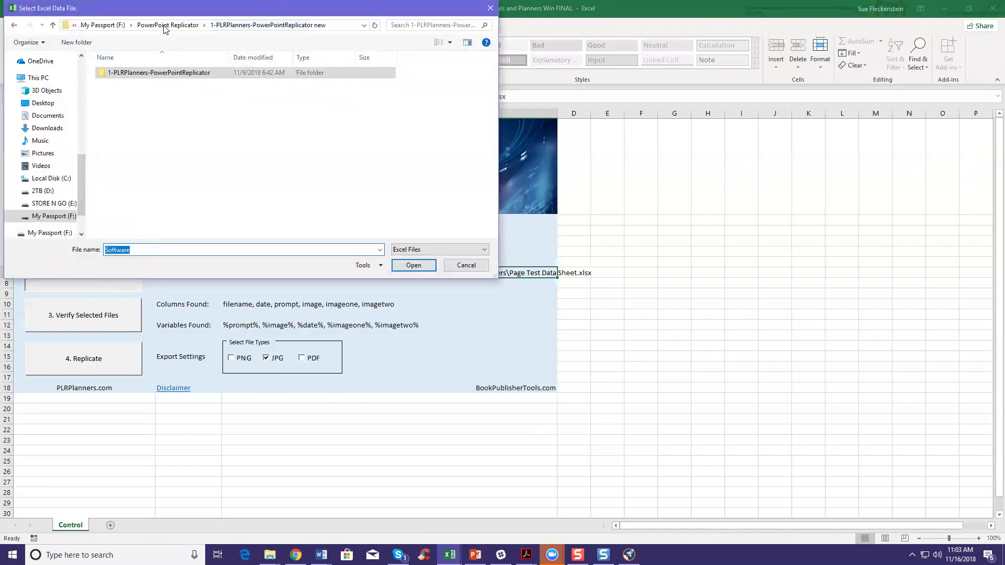
left_click(164, 25)
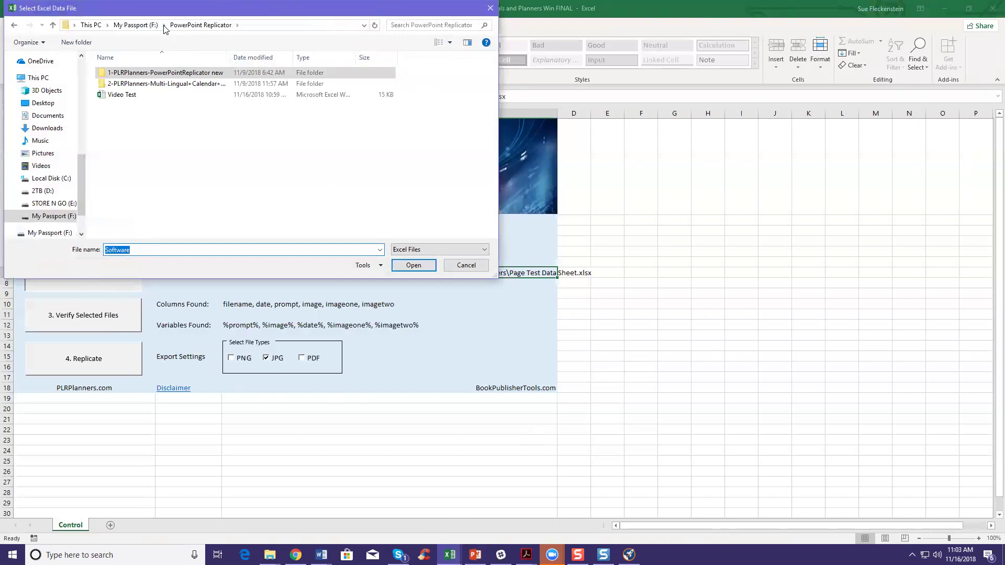
left_click(130, 99)
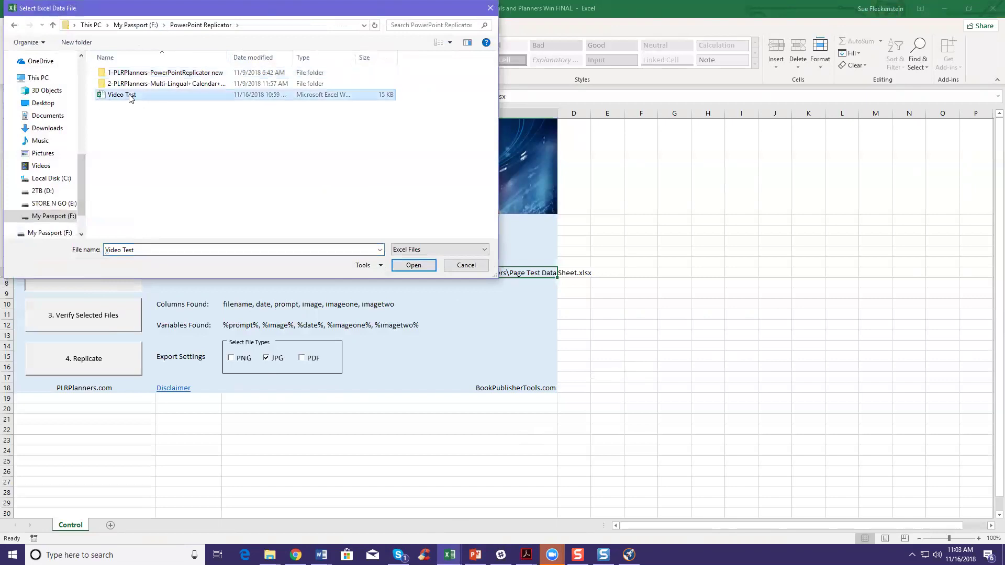
left_click(414, 268)
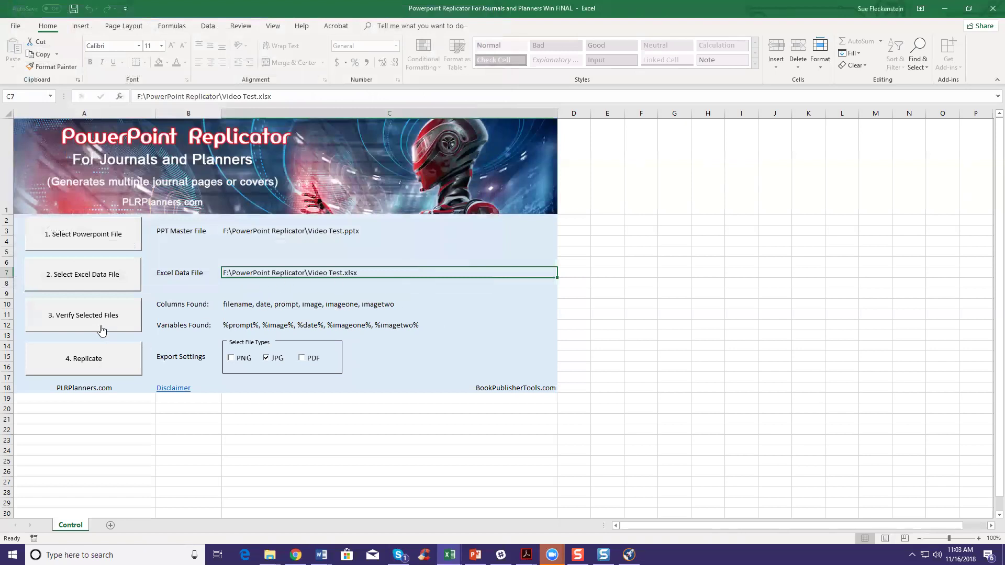
Step: Verify the selected PowerPoint and Excel files and run the replication with JPG export
left_click(63, 316)
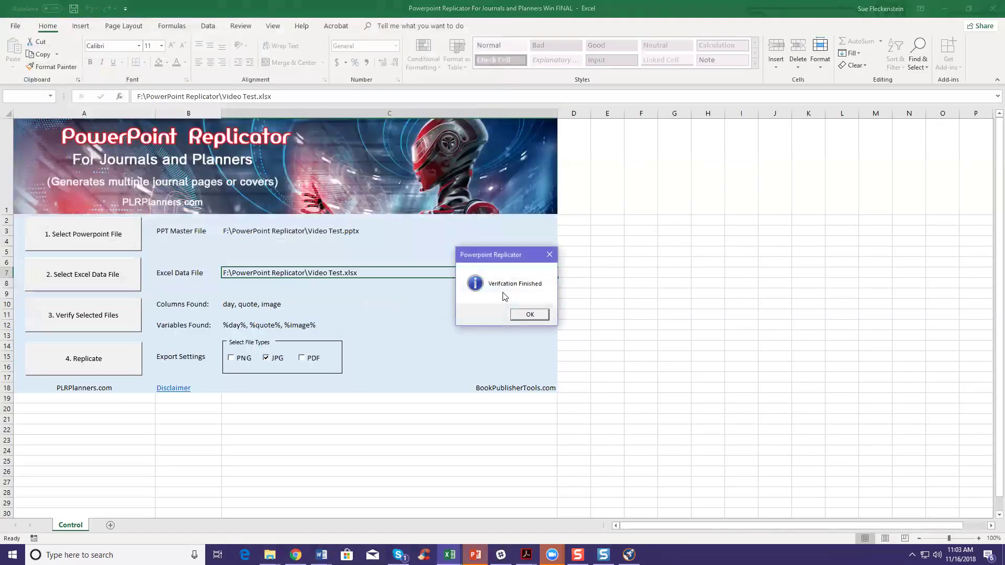
left_click(523, 316)
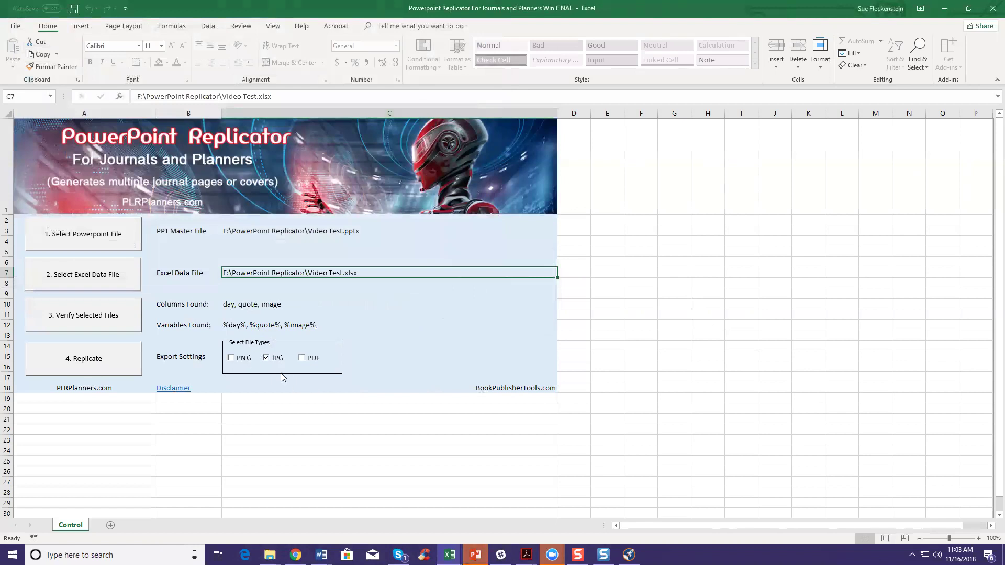
left_click(98, 360)
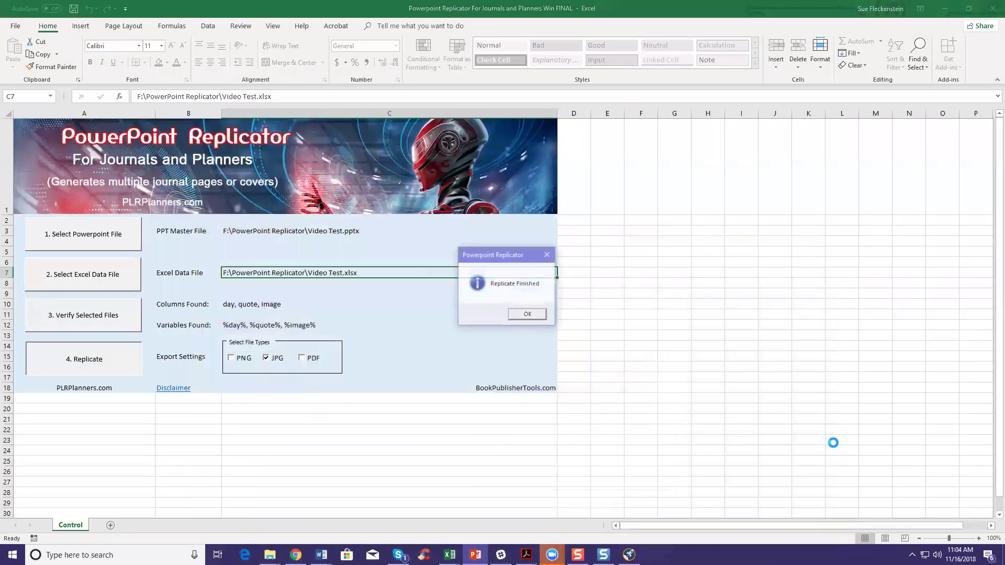
left_click(536, 315)
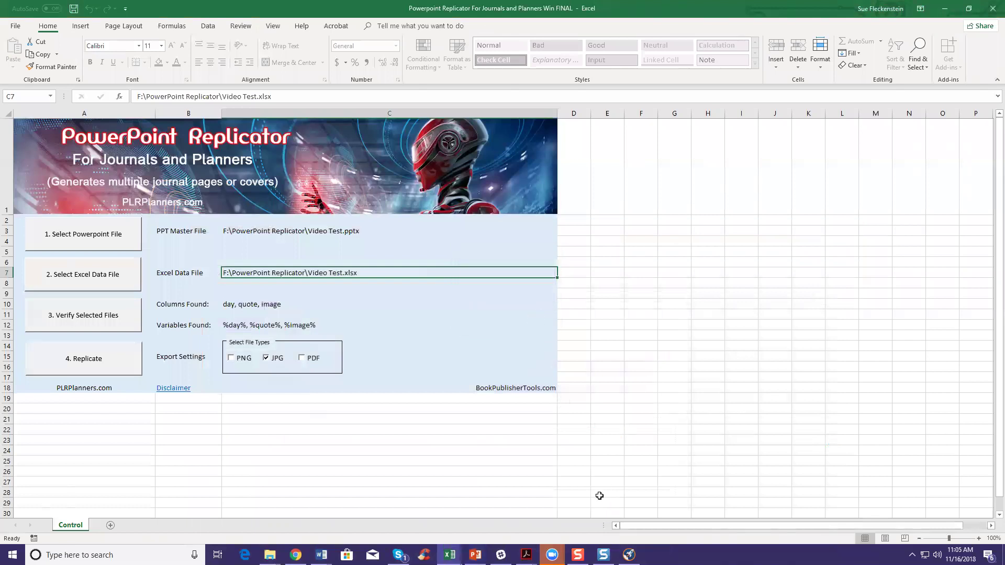
Step: Browse in File Explorer to the PowerPoint Replicator folder on My Passport (F:) and open the Video Test-replicatepptx presentation in PowerPoint
left_click(475, 555)
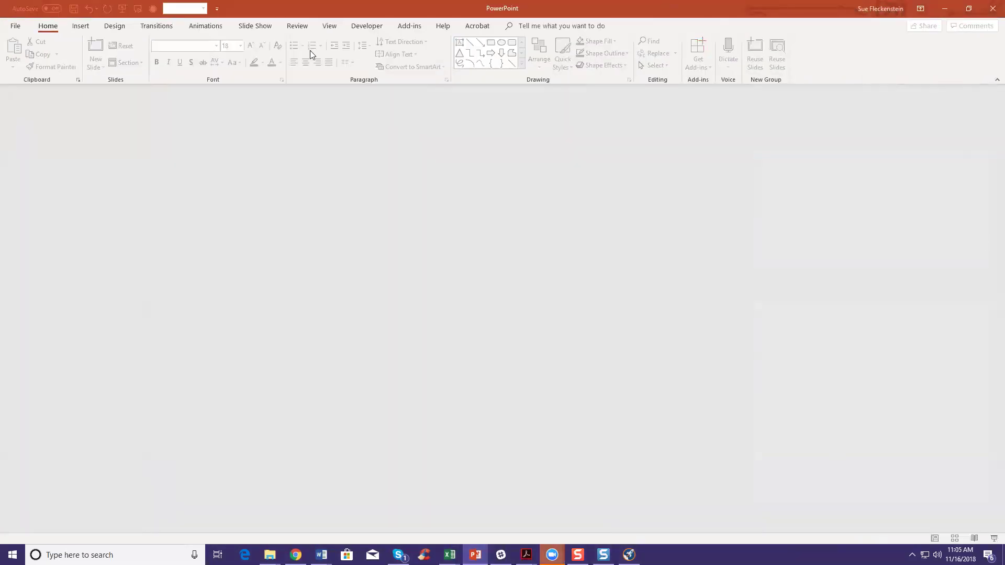
mouse_move(269, 555)
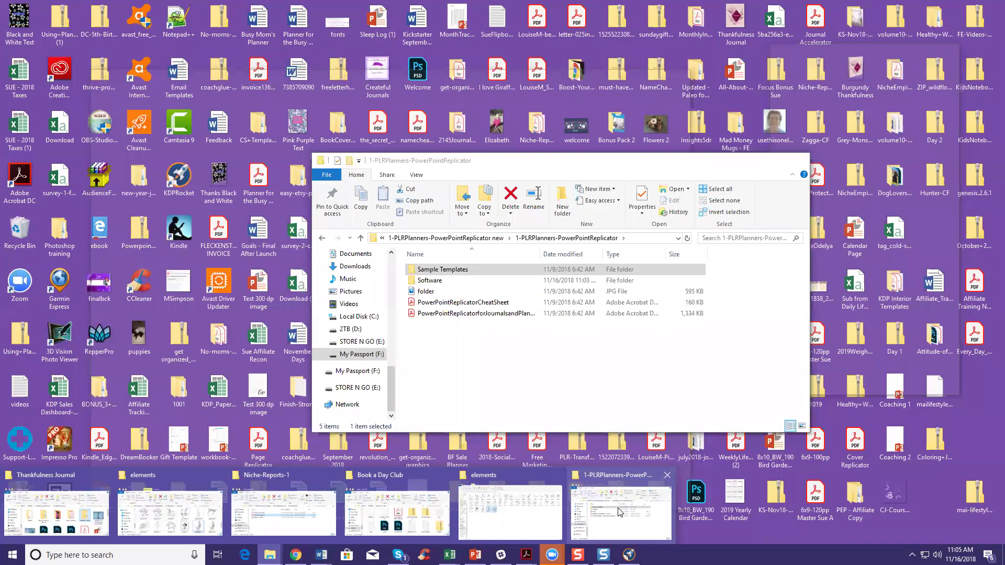
left_click(622, 512)
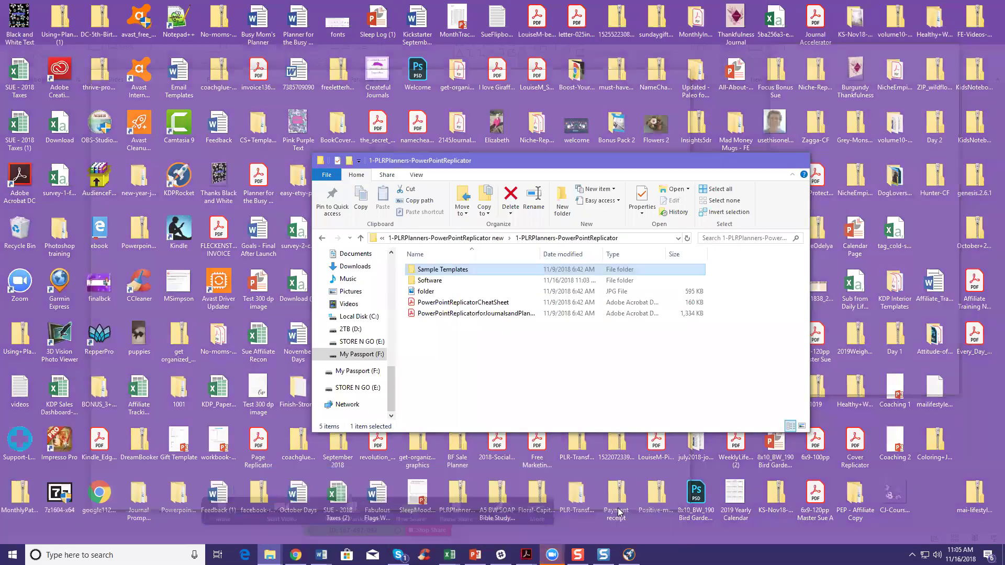
left_click(488, 238)
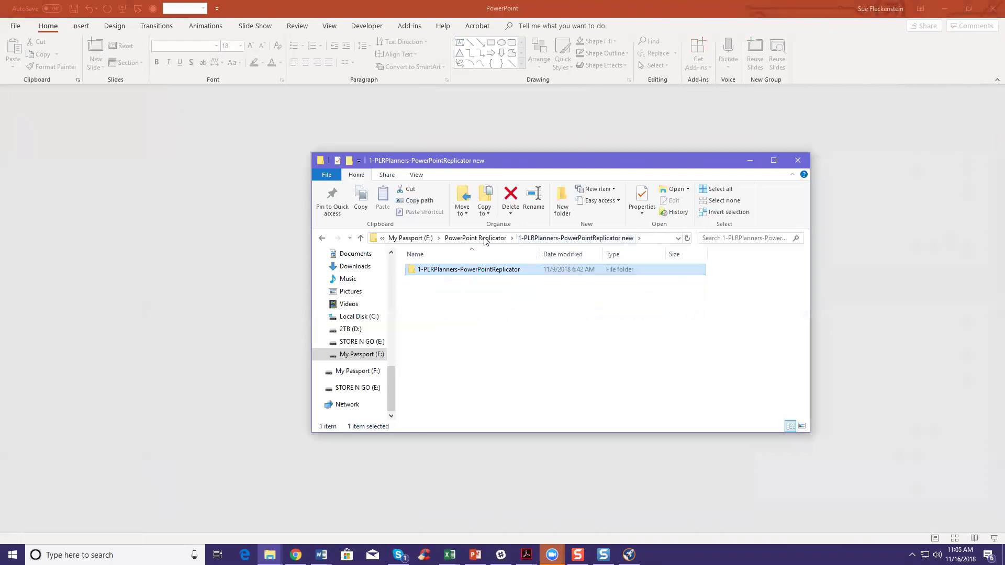
left_click(476, 239)
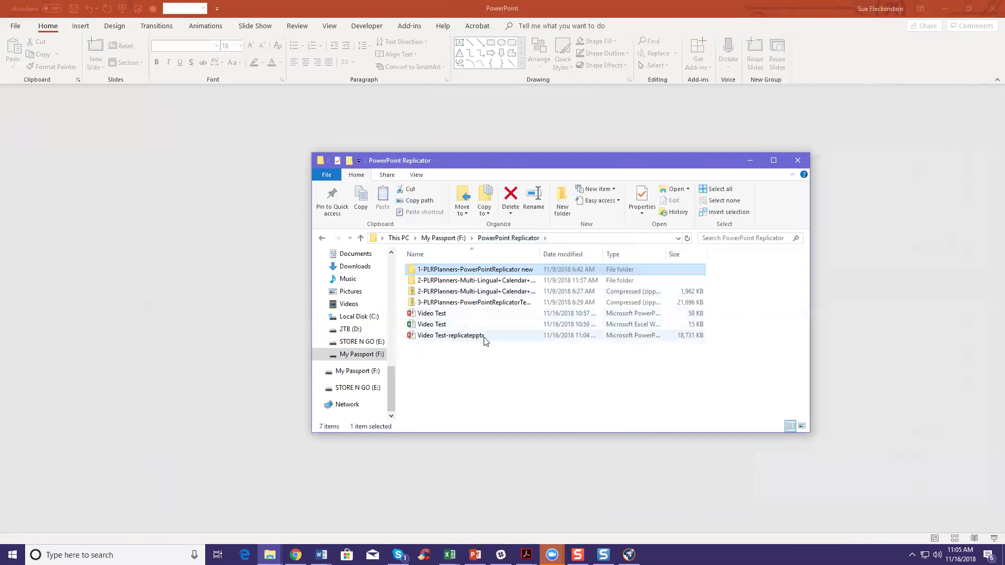
double_click(459, 338)
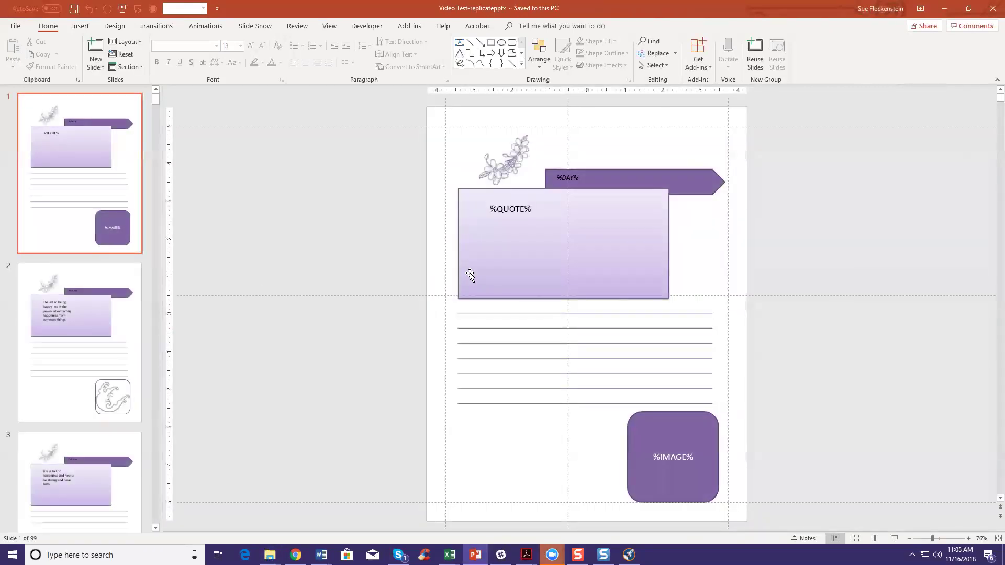
Step: Compare the template slide with slide 2 and look through the following slides for the filled-in days, quotes and images
left_click(127, 161)
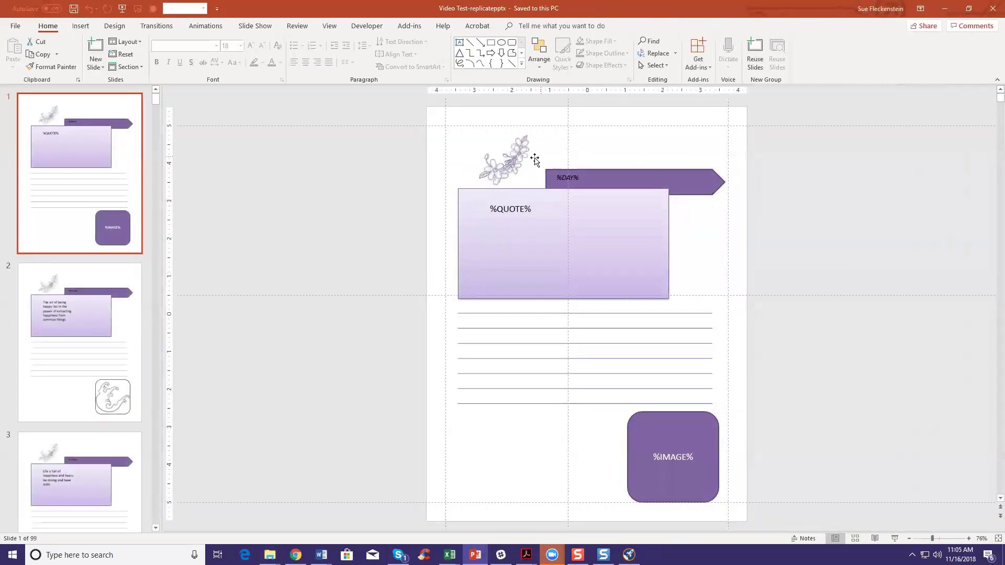
left_click(120, 318)
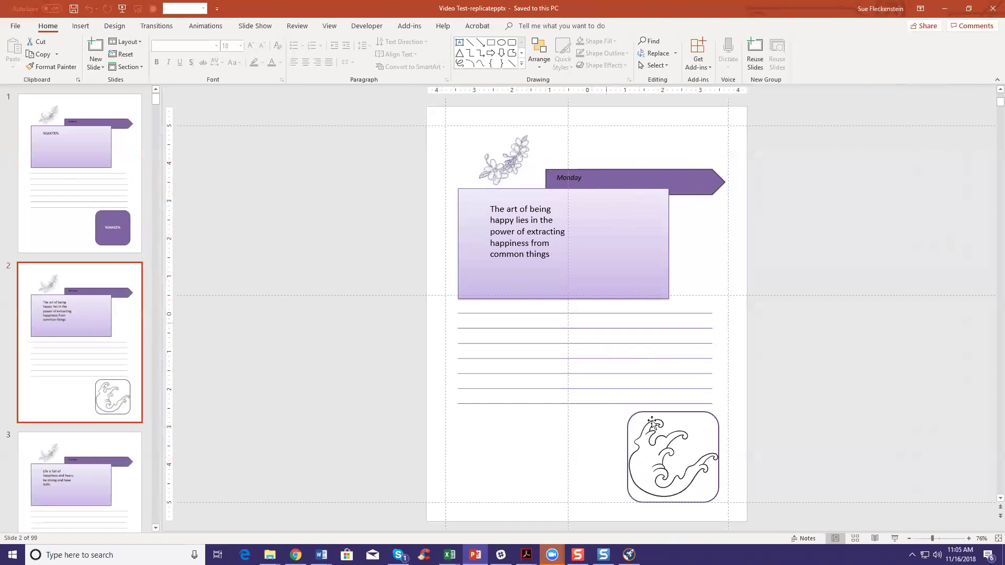
scroll(55, 393, "down", 5)
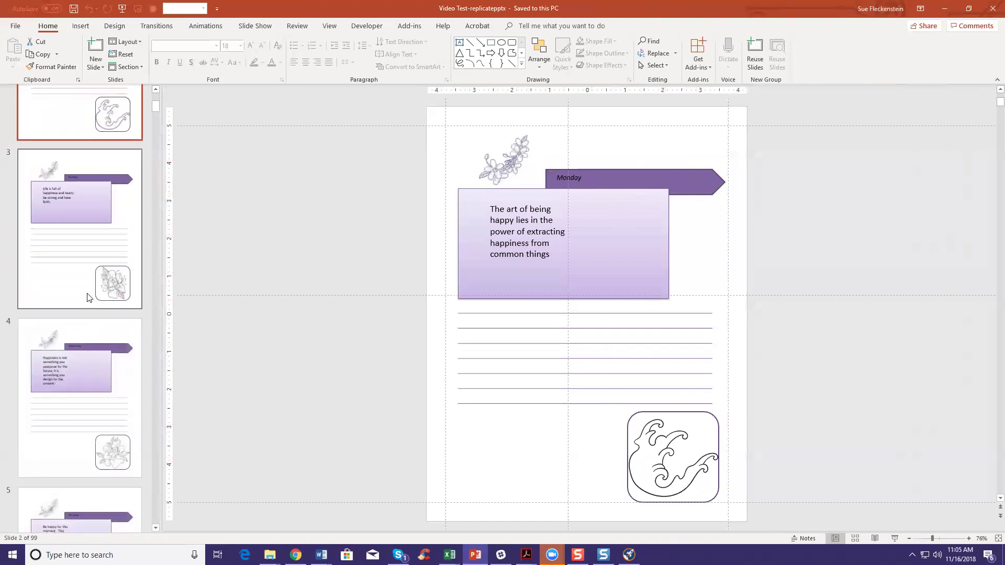